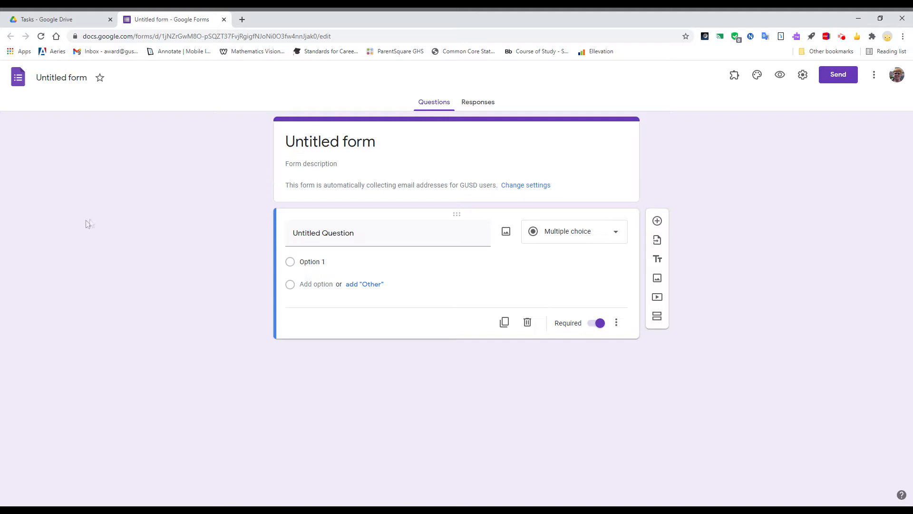
Set the form header to the carnival Ferris wheel illustration from the Illustrations theme images
{"action": "left_click", "coordinate": [757, 76]}
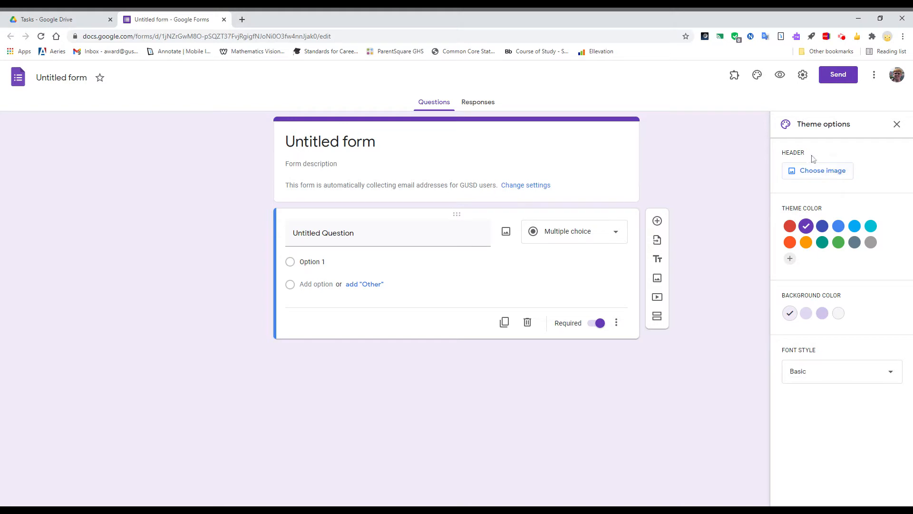
{"action": "left_click", "coordinate": [815, 173]}
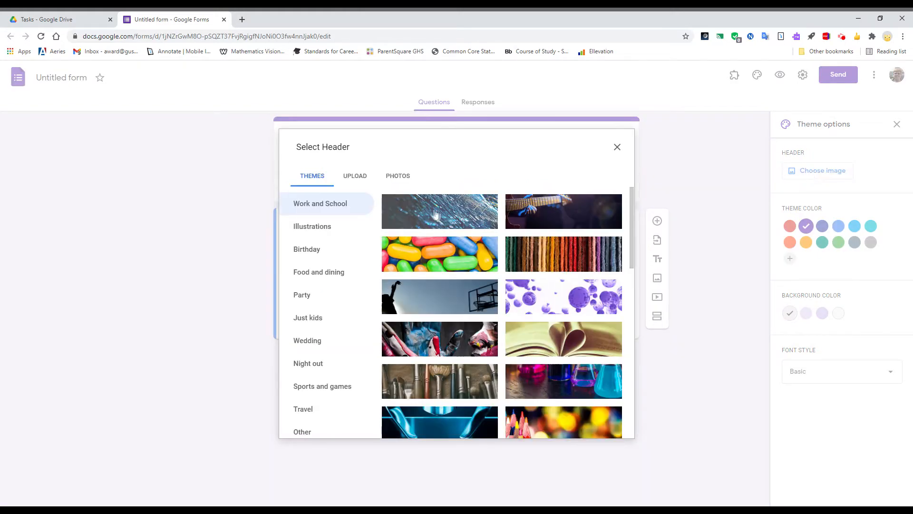
{"action": "left_click", "coordinate": [358, 223]}
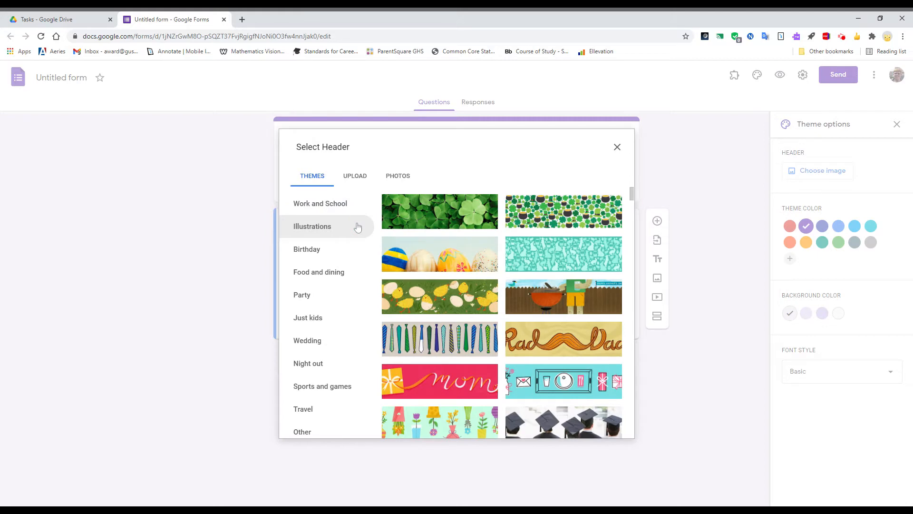
{"action": "scroll", "coordinate": [429, 236], "scroll_direction": "down", "scroll_amount": 8}
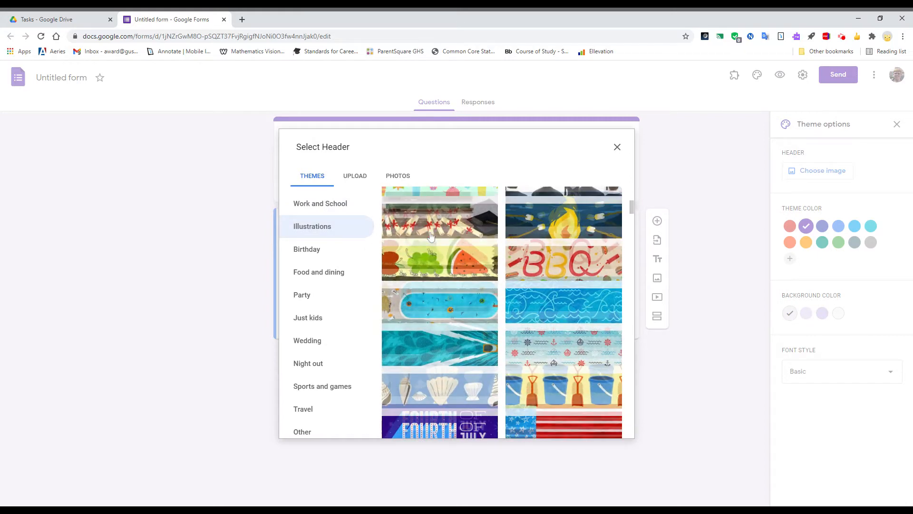
{"action": "scroll", "coordinate": [431, 236], "scroll_direction": "down", "scroll_amount": 7}
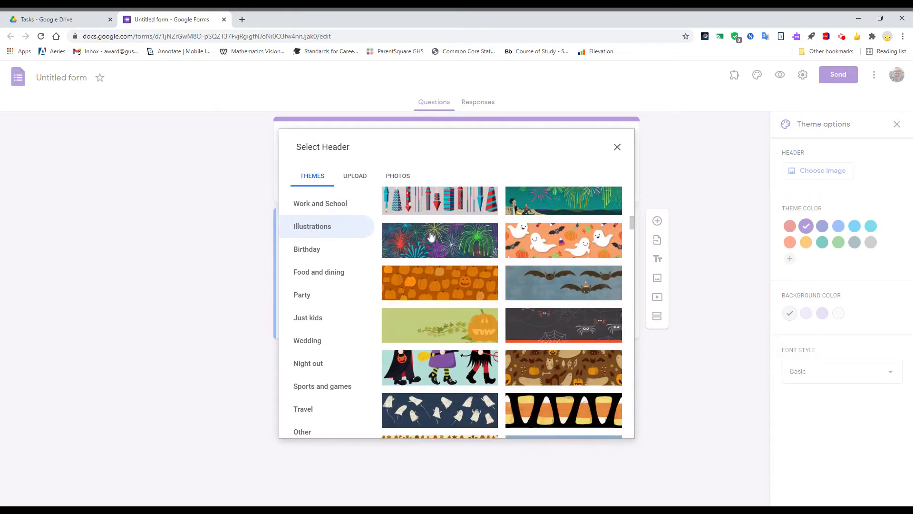
{"action": "scroll", "coordinate": [430, 237], "scroll_direction": "down", "scroll_amount": 8}
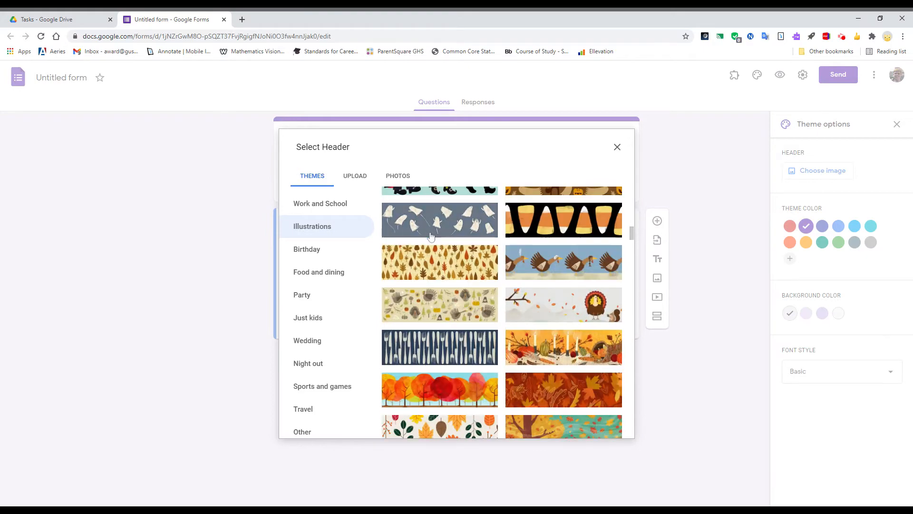
{"action": "scroll", "coordinate": [430, 236], "scroll_direction": "down", "scroll_amount": 3}
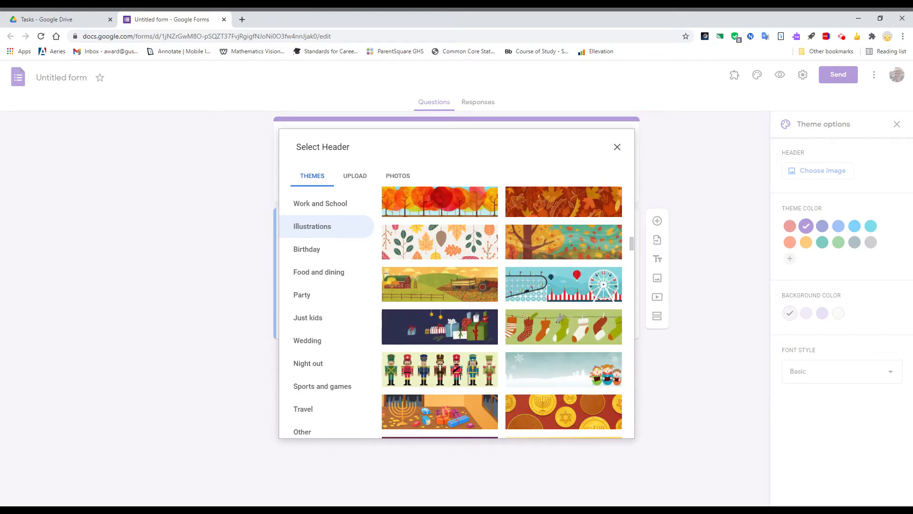
{"action": "left_click", "coordinate": [521, 275]}
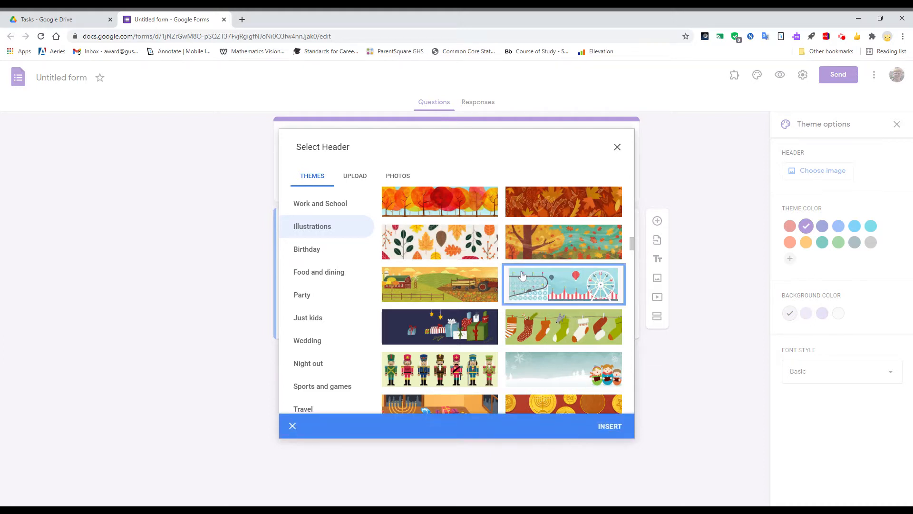
{"action": "left_click", "coordinate": [606, 429]}
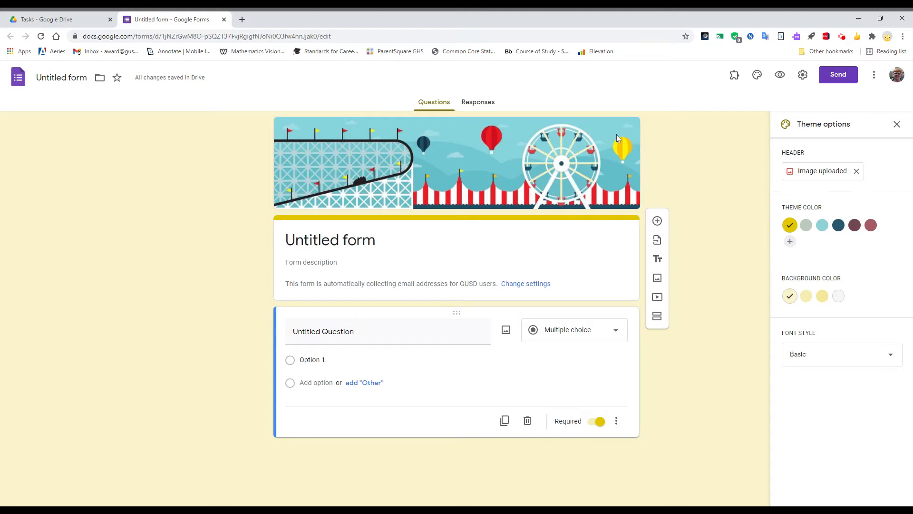
Set the theme colour to teal and the font style to Formal, then close the theme options
{"action": "left_click", "coordinate": [822, 226]}
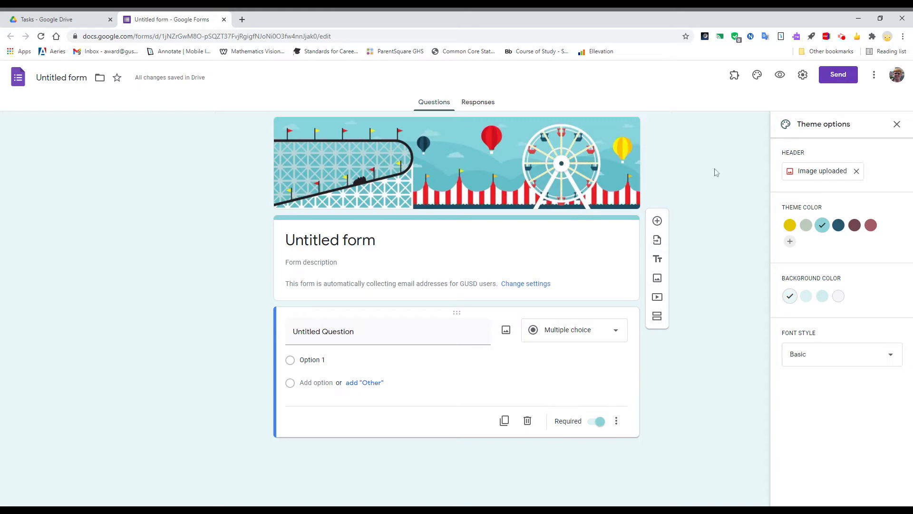
{"action": "left_click", "coordinate": [840, 354]}
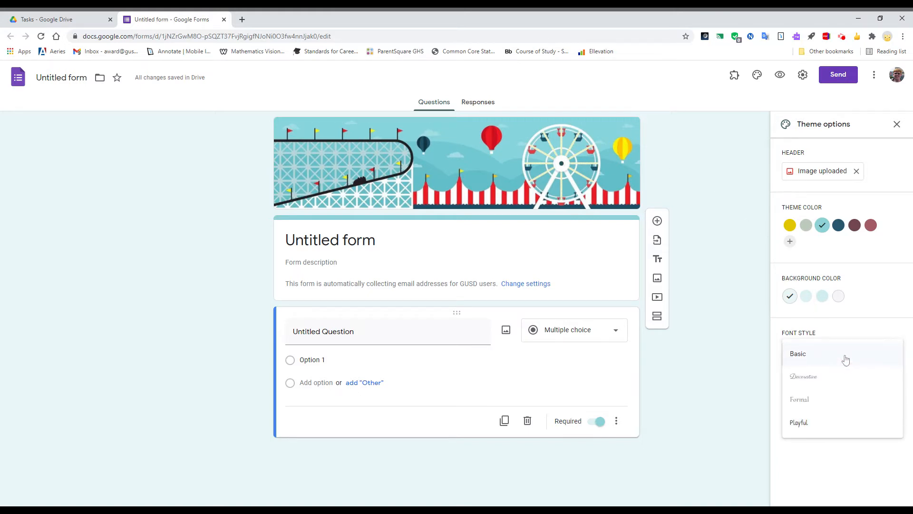
{"action": "left_click", "coordinate": [845, 399]}
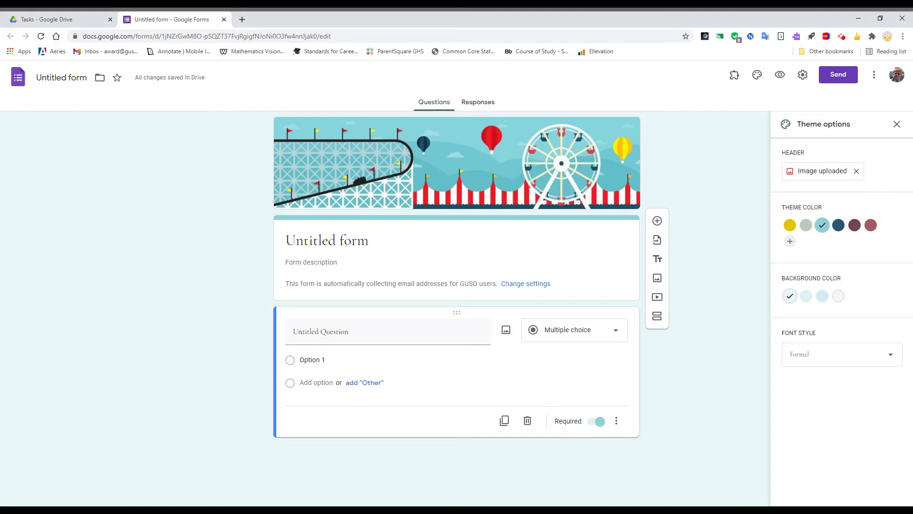
{"action": "left_click", "coordinate": [896, 124]}
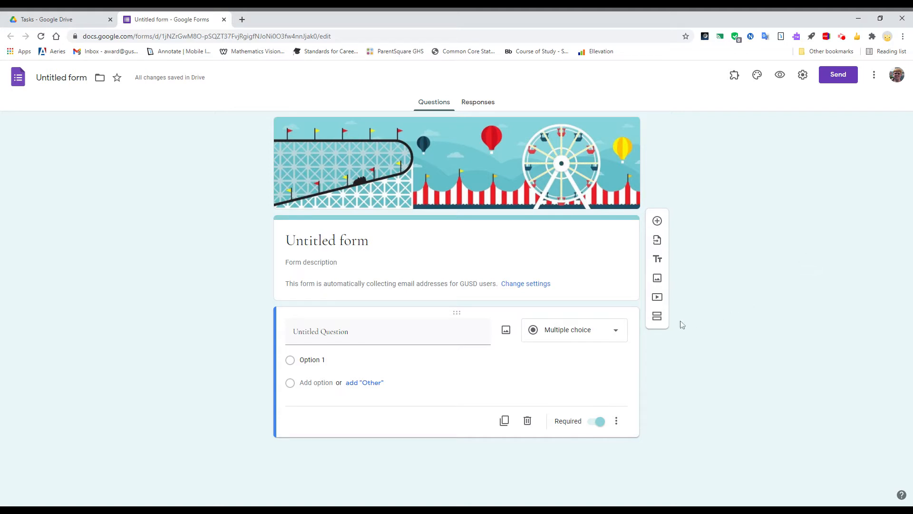
Change the first question to Short answer and title it Name
{"action": "left_click", "coordinate": [604, 338]}
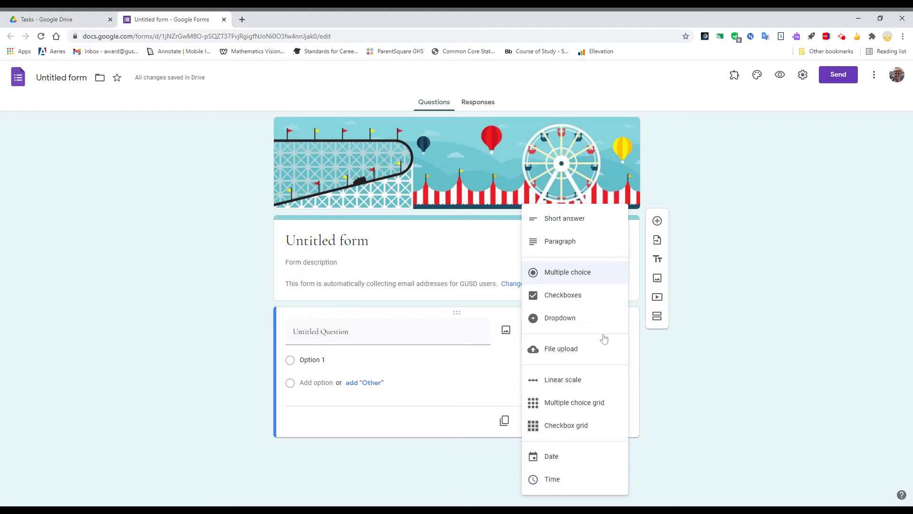
{"action": "left_click", "coordinate": [577, 221]}
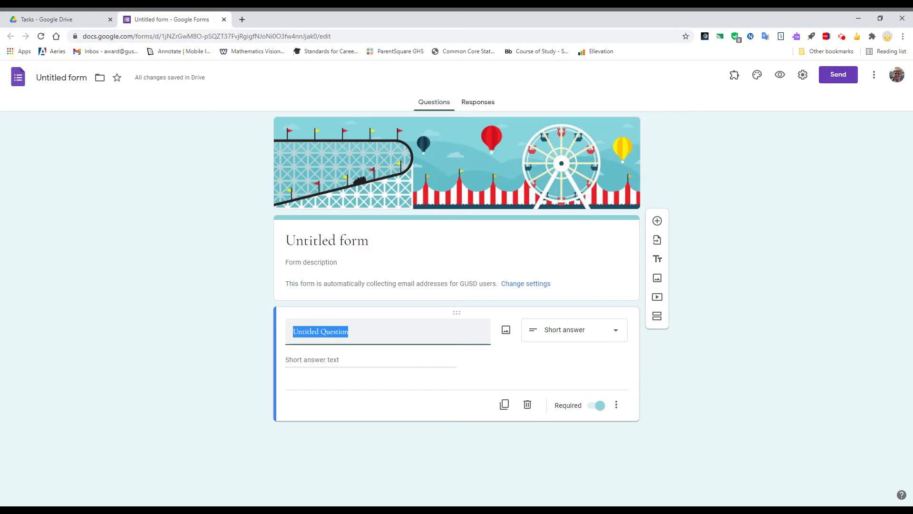
{"action": "type", "text": "Name"}
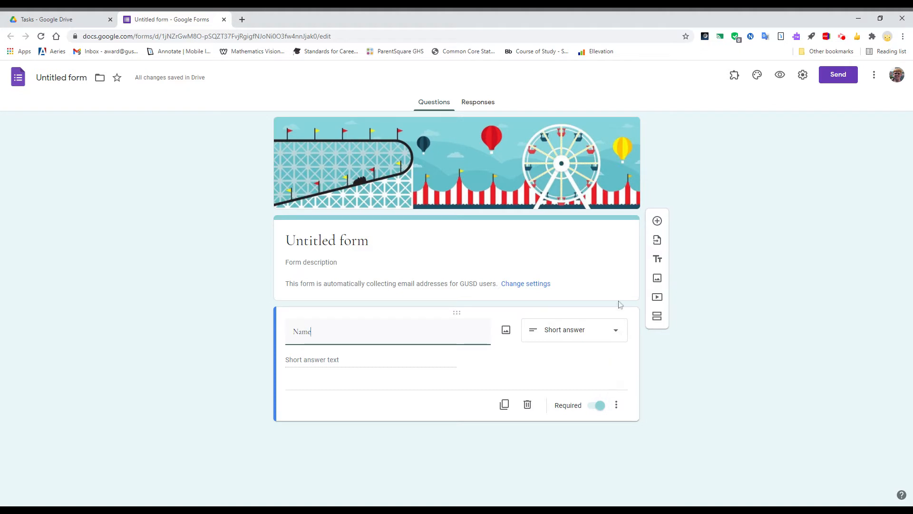
Add a multiple-choice question "Which of the following continents does not have a Disney theme park?" with options North America, South America, Europe, Asia
{"action": "left_click", "coordinate": [657, 221]}
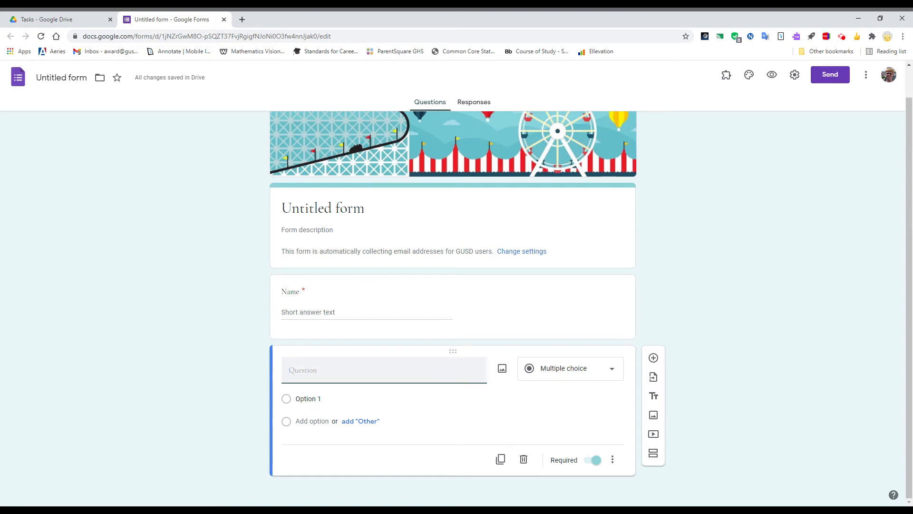
{"action": "type", "text": "Which of the following cont"}
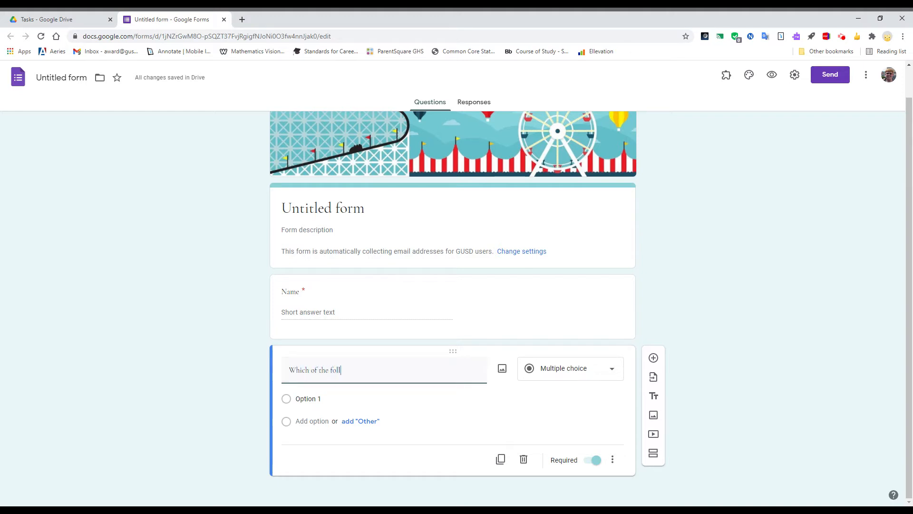
{"action": "type", "text": "inents does not have a Disney theme park?"}
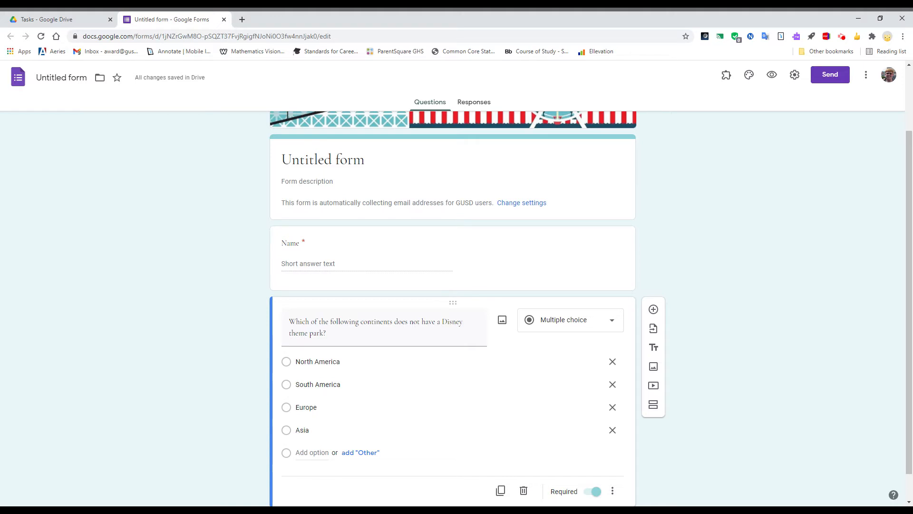
Add a Checkboxes question asking respondents to select the names of the teacher's current pets
{"action": "scroll", "coordinate": [590, 355], "scroll_direction": "down", "scroll_amount": 1}
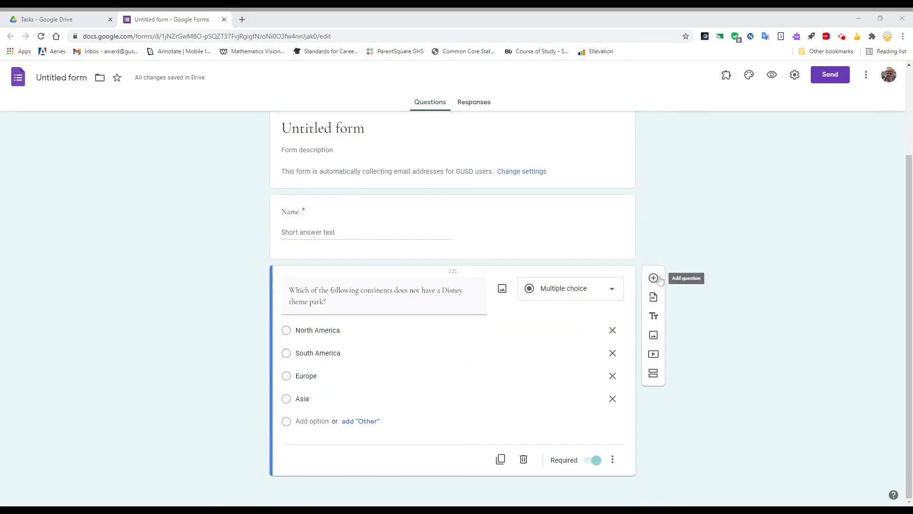
{"action": "left_click", "coordinate": [658, 280]}
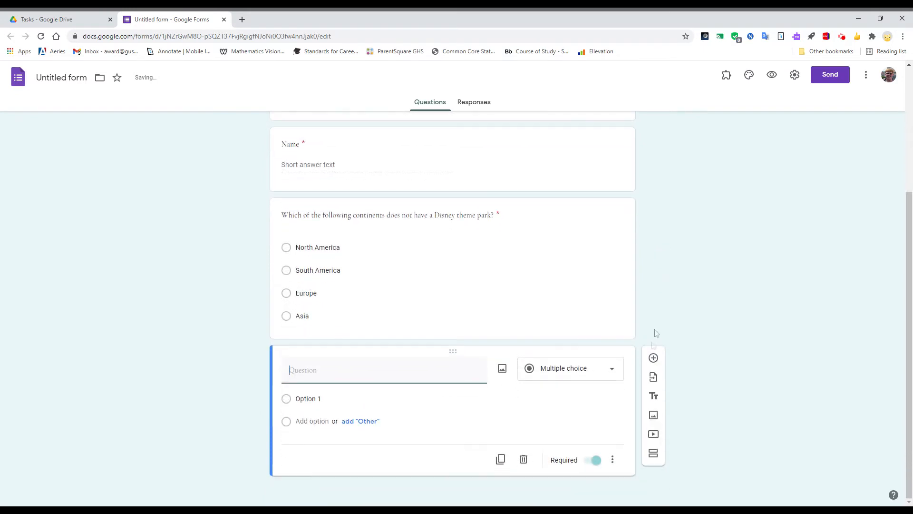
{"action": "left_click", "coordinate": [608, 379]}
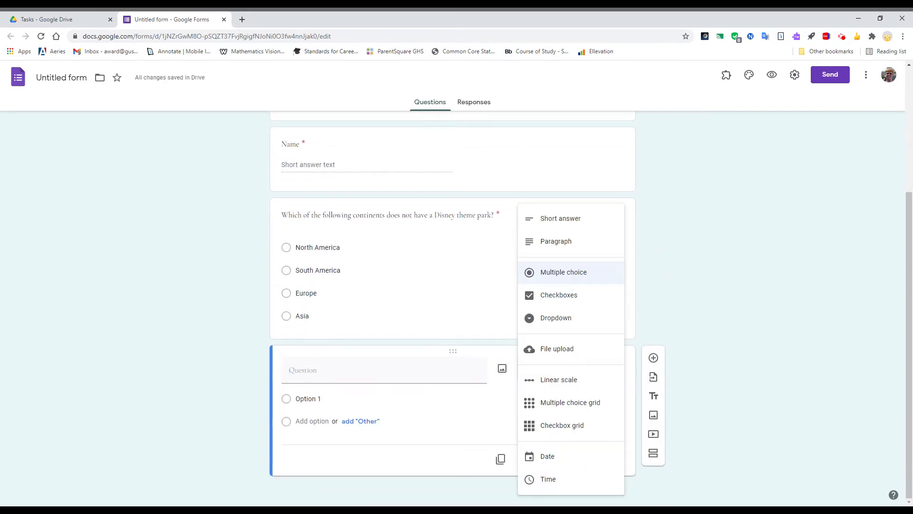
{"action": "left_click", "coordinate": [559, 295]}
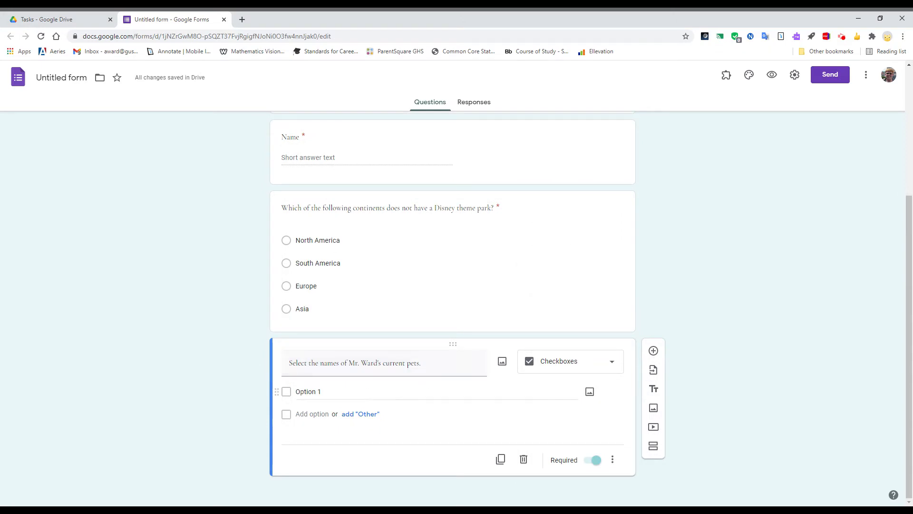
Enter the options Money and Caspie, then paste the remaining pet names Tex through Puff Ball
{"action": "left_click", "coordinate": [395, 390]}
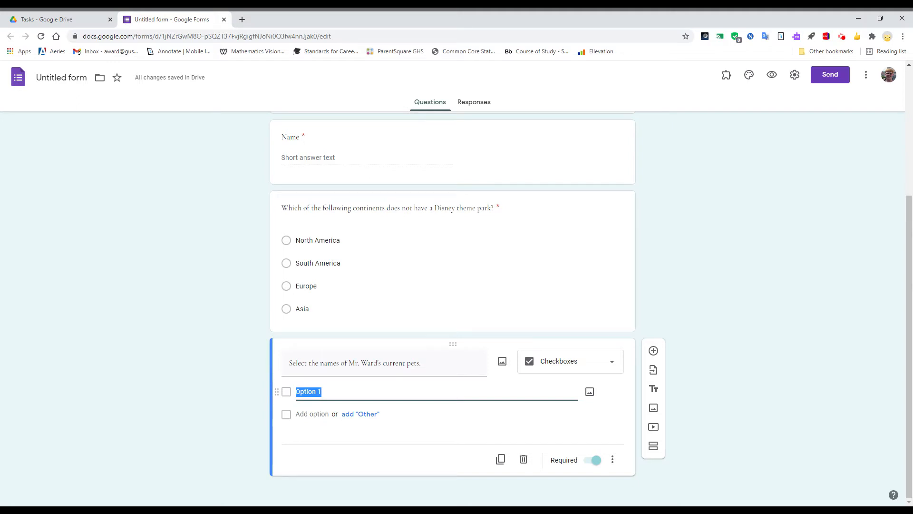
{"action": "type", "text": "Money"}
{"action": "key", "text": "Return"}
{"action": "type", "text": "Casp"}
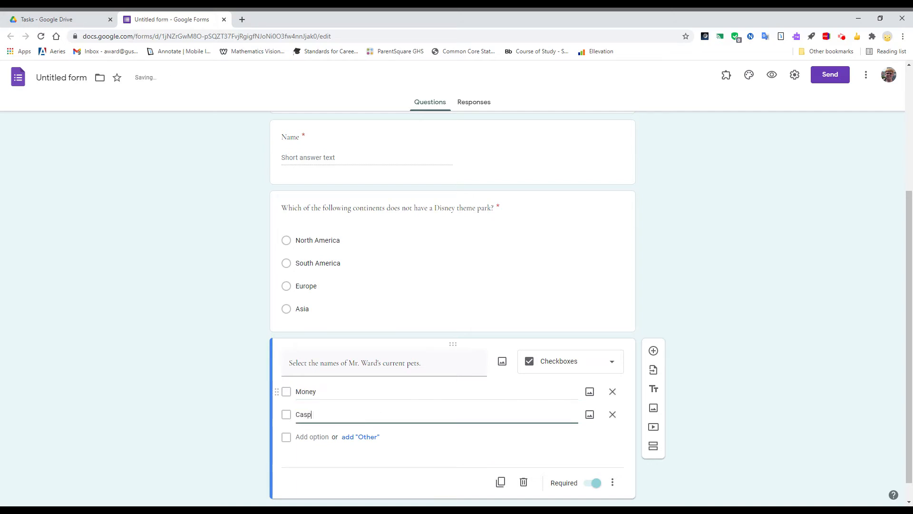
{"action": "type", "text": "ie"}
{"action": "key", "text": "Return"}
{"action": "type", "text": "Tex Popsicle Sebastian Sven Lancelot Aurora Apollo Mama Kitty Puff Ball"}
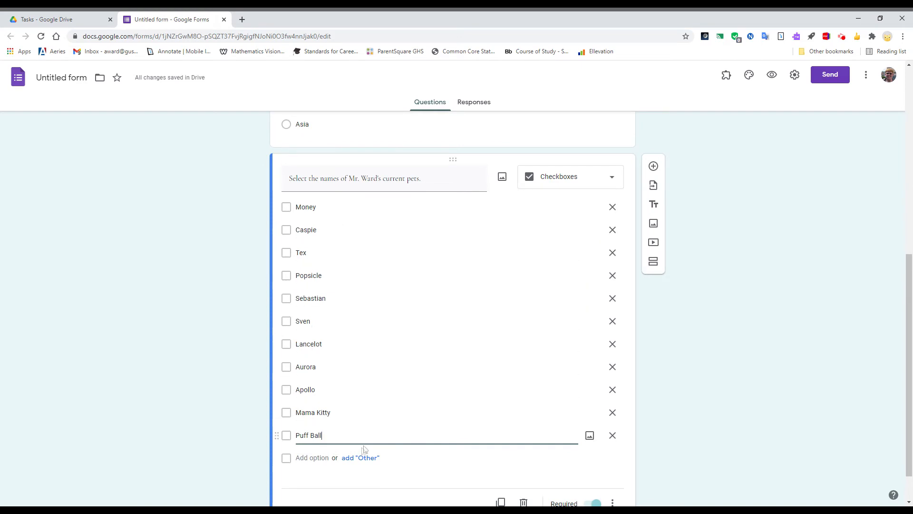
Turn on Make this a quiz in the form settings and save
{"action": "scroll", "coordinate": [238, 465], "scroll_direction": "up", "scroll_amount": 7}
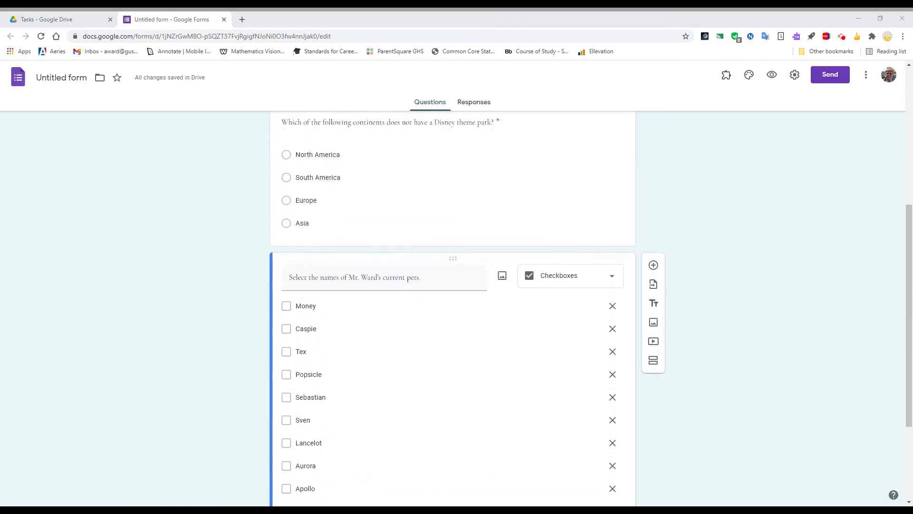
{"action": "scroll", "coordinate": [453, 285], "scroll_direction": "up", "scroll_amount": 1}
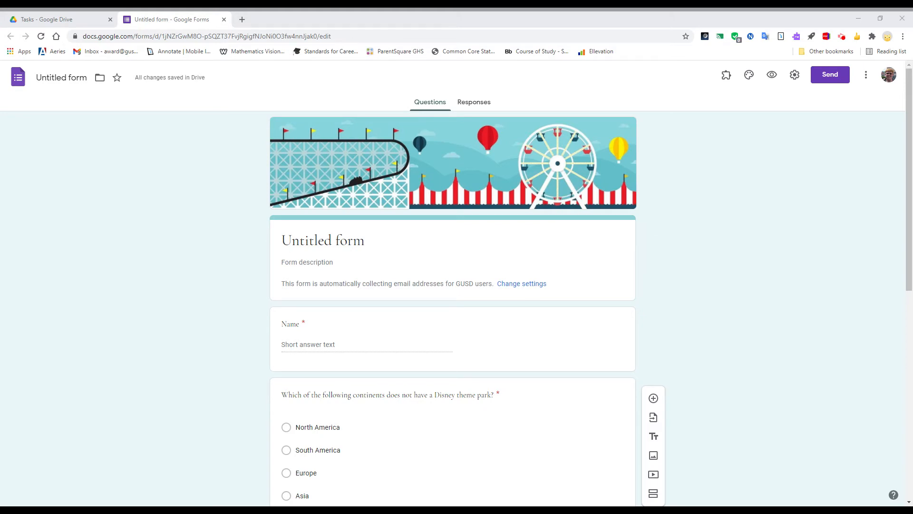
{"action": "left_click", "coordinate": [794, 76]}
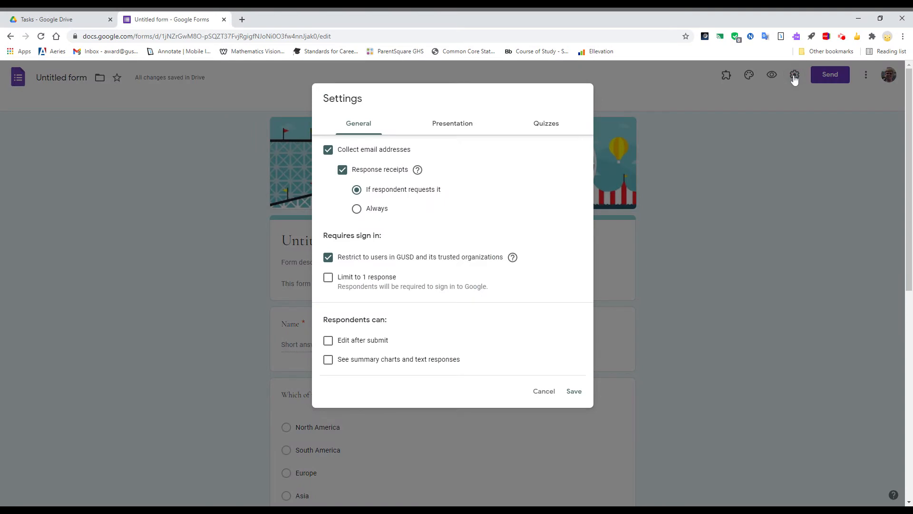
{"action": "left_click", "coordinate": [544, 125]}
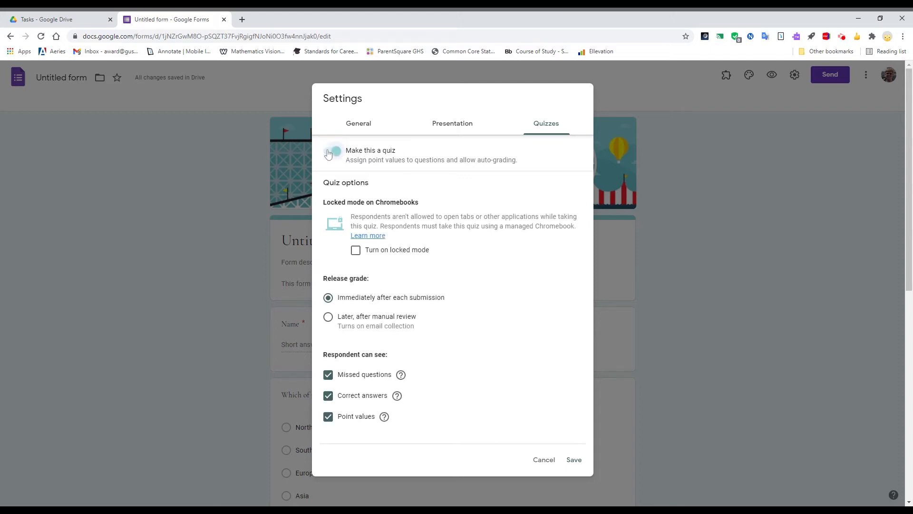
{"action": "left_click", "coordinate": [576, 462]}
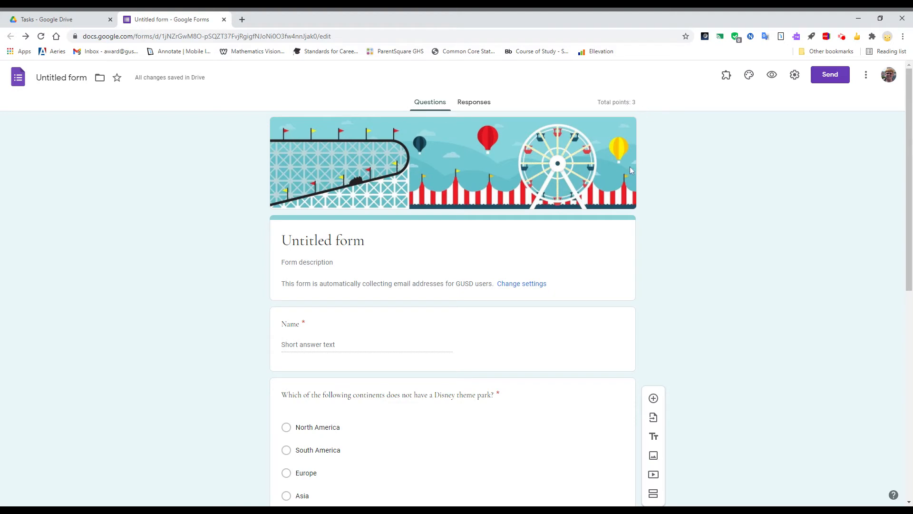
Open the answer key for the Name question
{"action": "scroll", "coordinate": [633, 170], "scroll_direction": "down", "scroll_amount": 3}
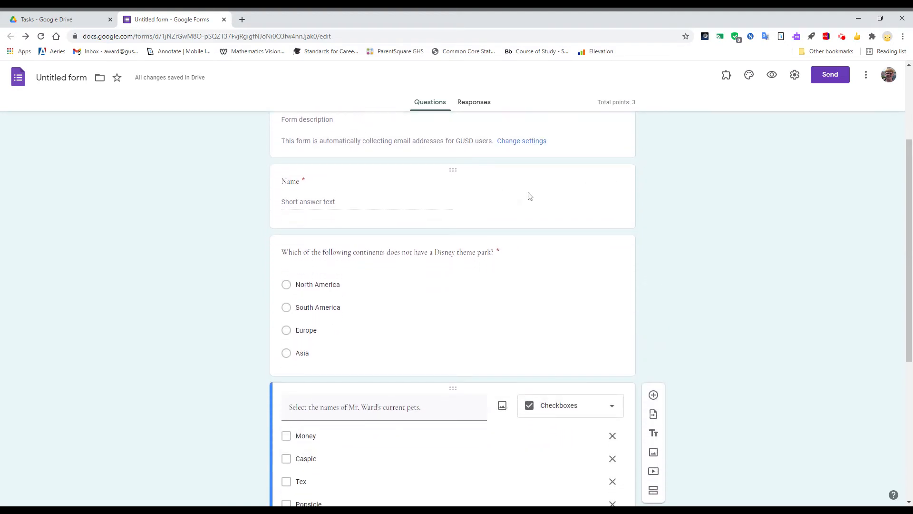
{"action": "scroll", "coordinate": [517, 197], "scroll_direction": "down", "scroll_amount": 2}
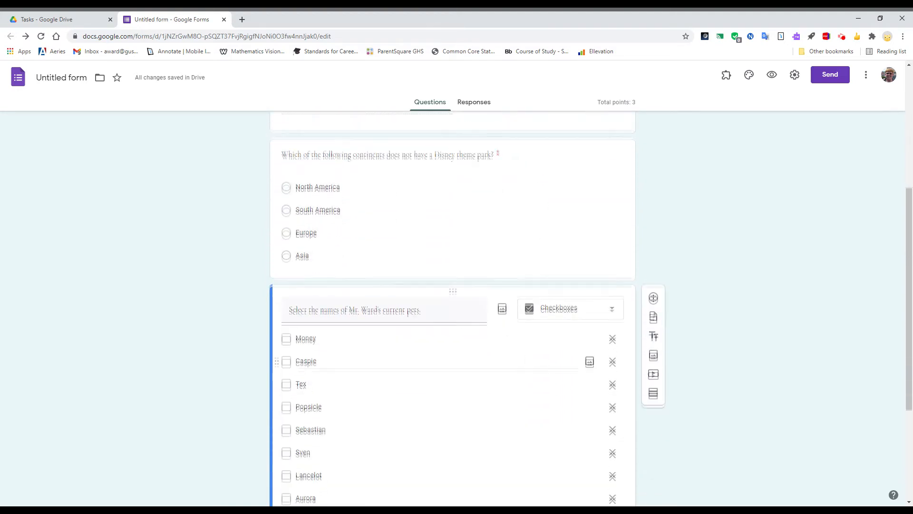
{"action": "scroll", "coordinate": [523, 361], "scroll_direction": "down", "scroll_amount": 2}
{"action": "scroll", "coordinate": [730, 369], "scroll_direction": "up", "scroll_amount": 5}
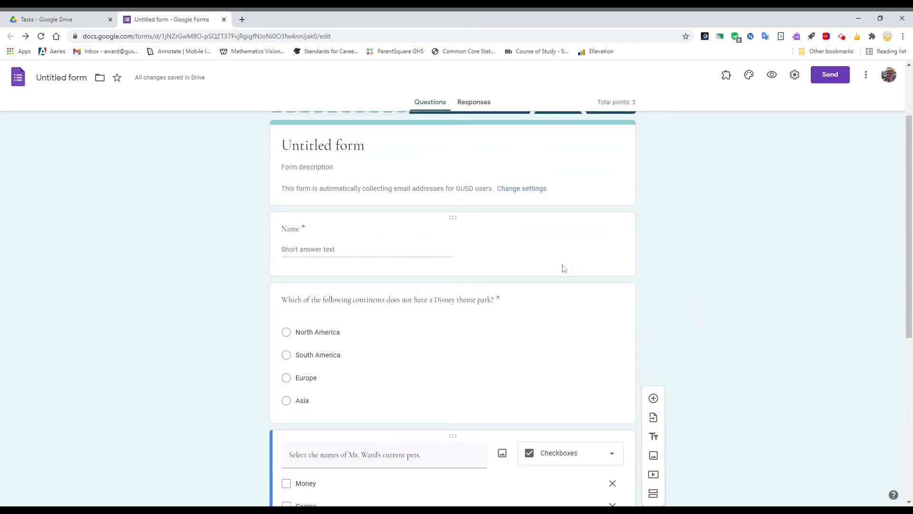
{"action": "left_click", "coordinate": [508, 249]}
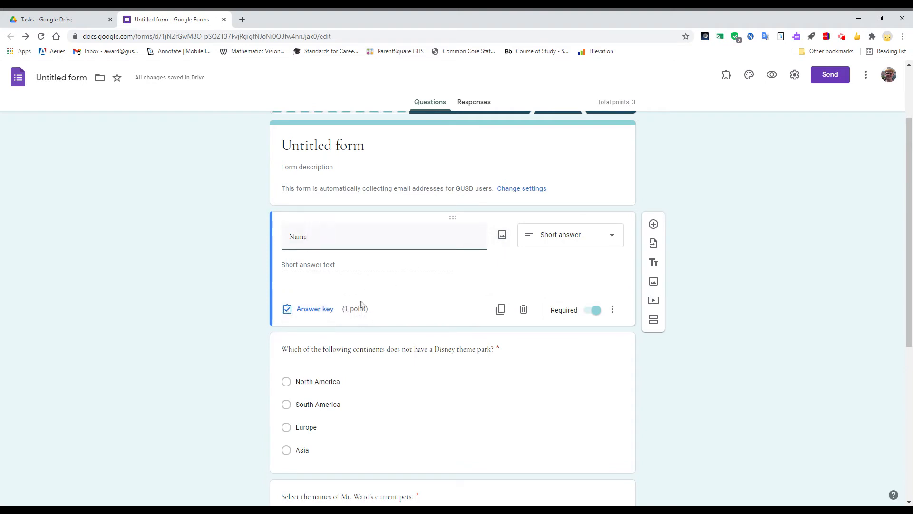
{"action": "left_click", "coordinate": [316, 309]}
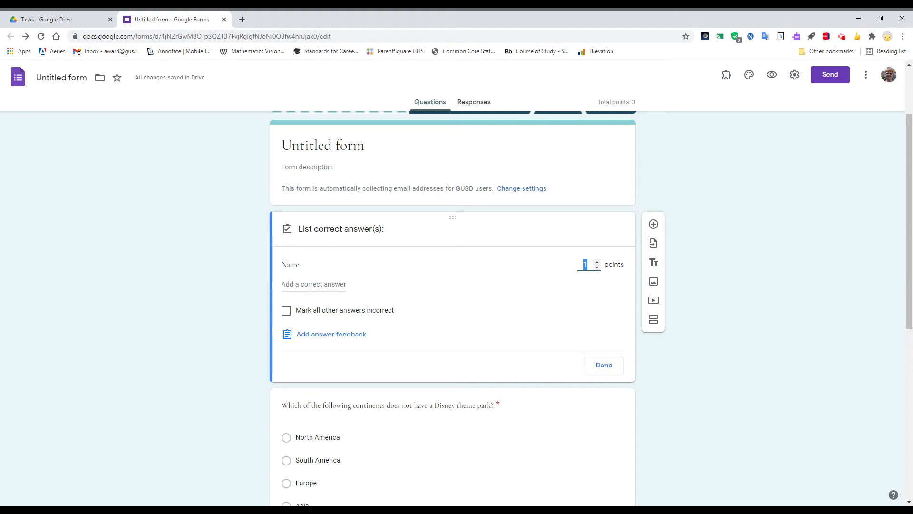
Set the Name question's points to 0 and close its answer key
{"action": "left_click", "coordinate": [597, 267]}
{"action": "left_click", "coordinate": [608, 369]}
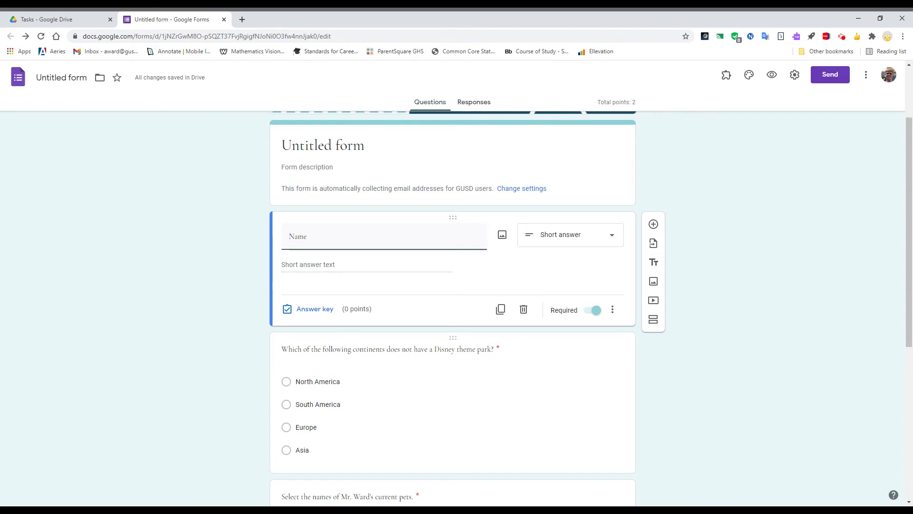
Mark South America as the correct answer for the Disney theme park question
{"action": "left_click", "coordinate": [466, 367]}
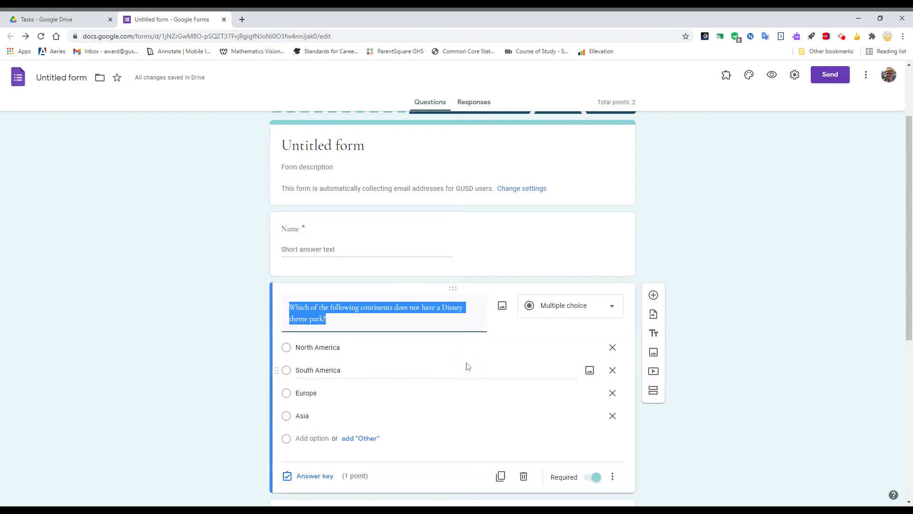
{"action": "left_click", "coordinate": [329, 484]}
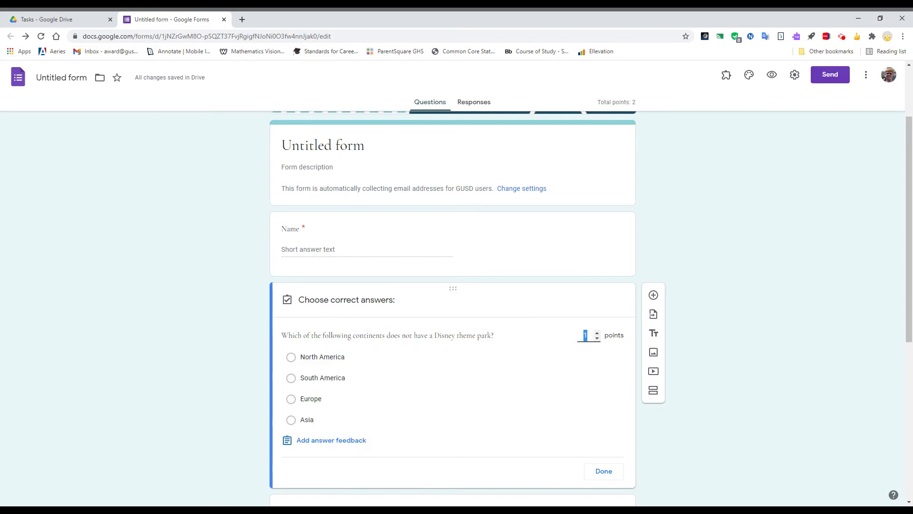
{"action": "left_click", "coordinate": [334, 380]}
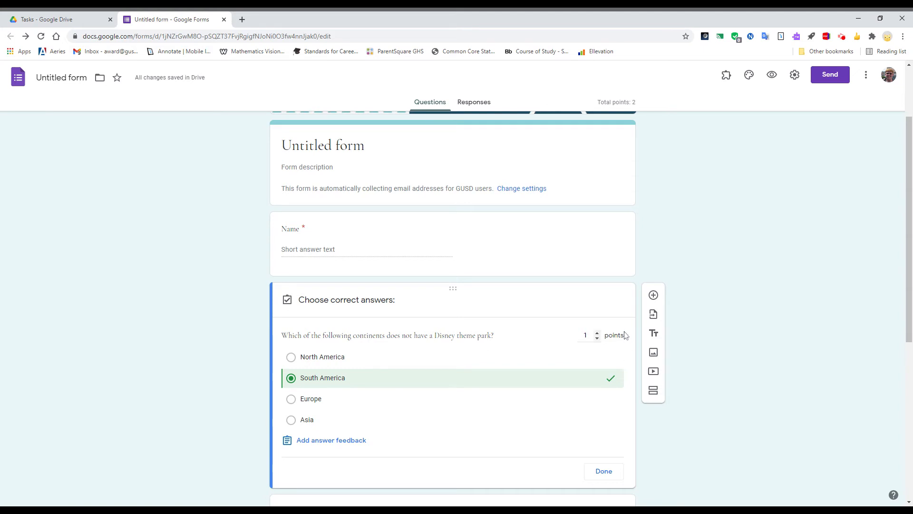
{"action": "left_click", "coordinate": [603, 471]}
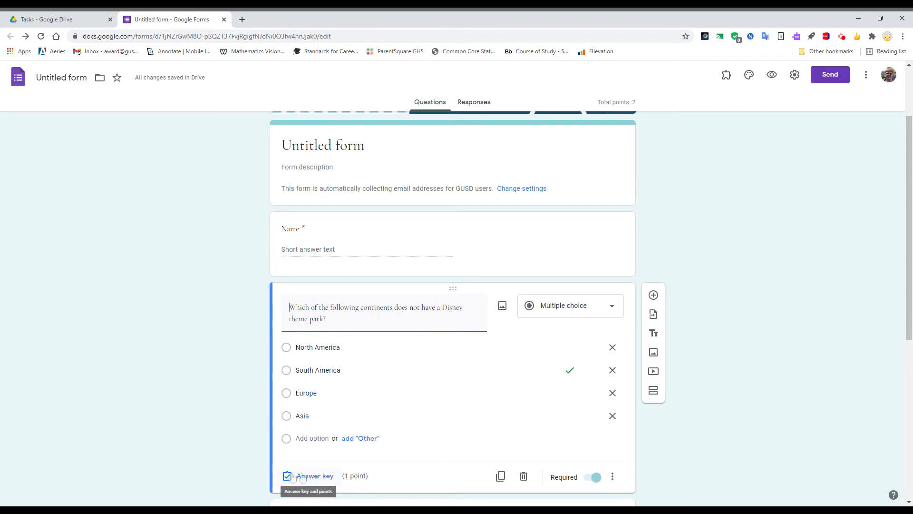
{"action": "scroll", "coordinate": [343, 452], "scroll_direction": "down", "scroll_amount": 2}
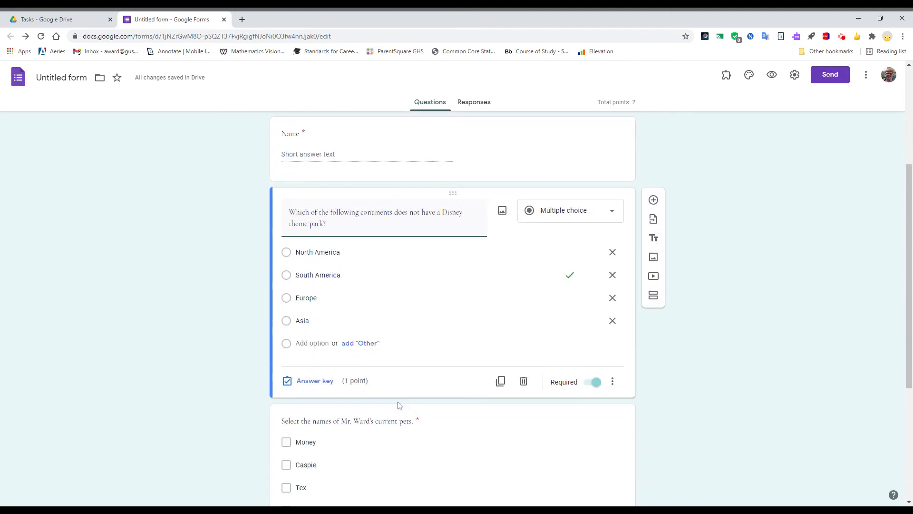
{"action": "left_click", "coordinate": [613, 381]}
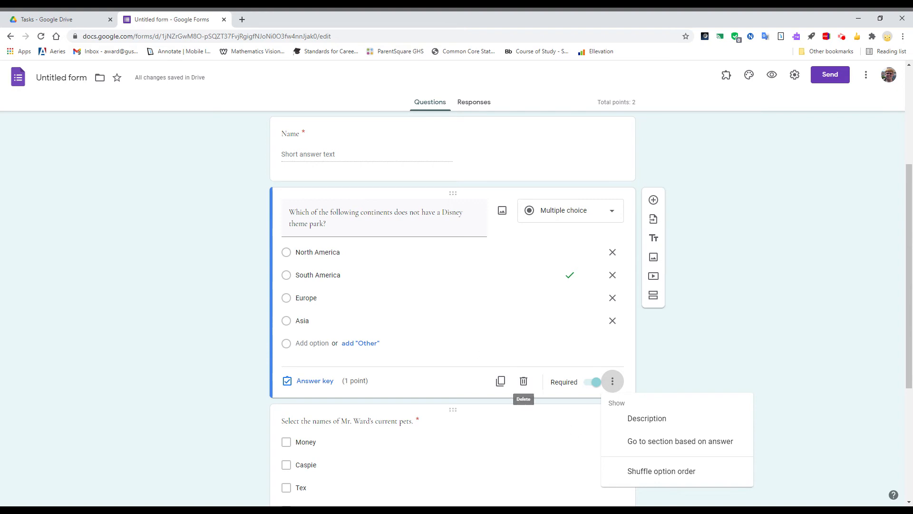
{"action": "left_click", "coordinate": [667, 360]}
Open the pets question's answer key and mark Puff Ball, Mama Kitty, Apollo, Aurora, Lancelot and Sebastian as correct
{"action": "scroll", "coordinate": [666, 360], "scroll_direction": "down", "scroll_amount": 4}
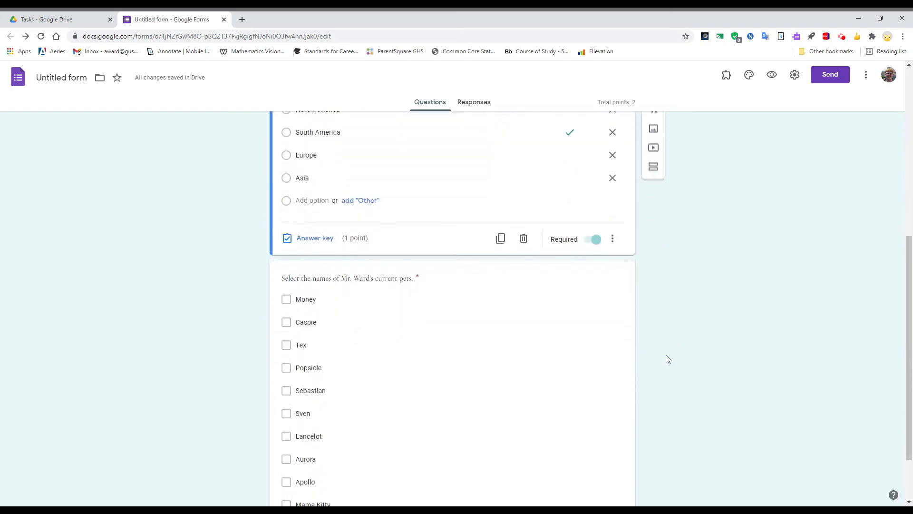
{"action": "left_click", "coordinate": [469, 240]}
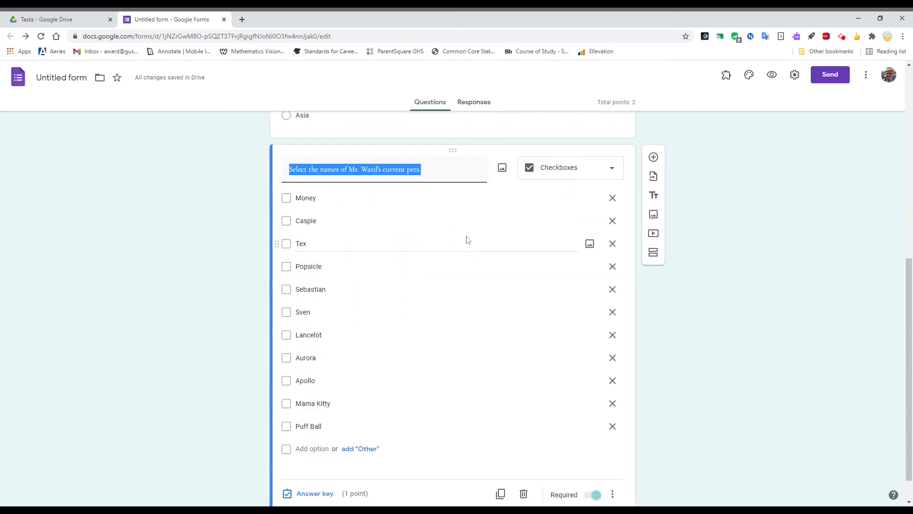
{"action": "left_click", "coordinate": [328, 495]}
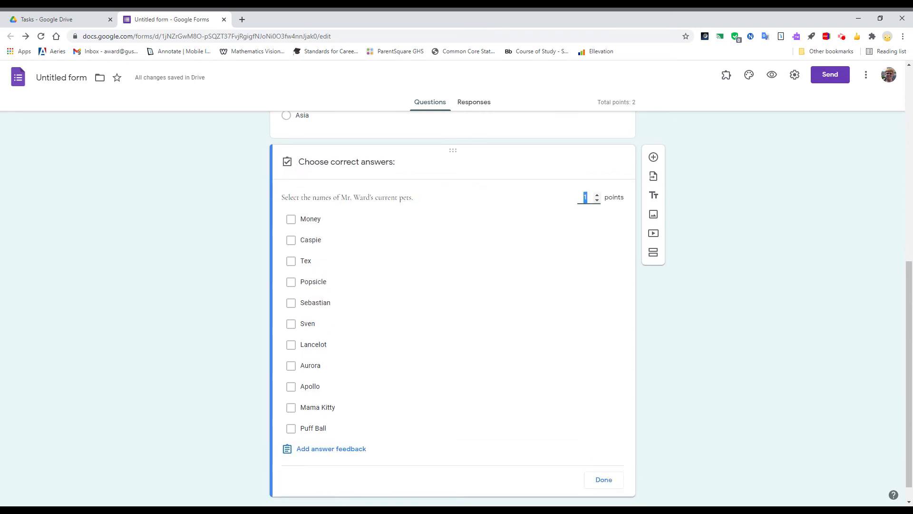
{"action": "left_click", "coordinate": [323, 429]}
{"action": "left_click", "coordinate": [326, 409]}
{"action": "left_click", "coordinate": [313, 385]}
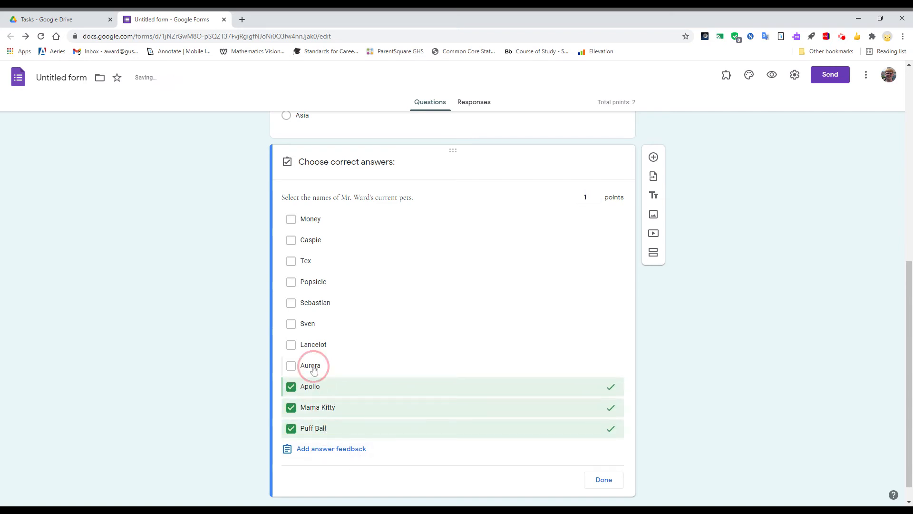
{"action": "left_click", "coordinate": [314, 368]}
{"action": "left_click", "coordinate": [315, 347]}
{"action": "left_click", "coordinate": [323, 302]}
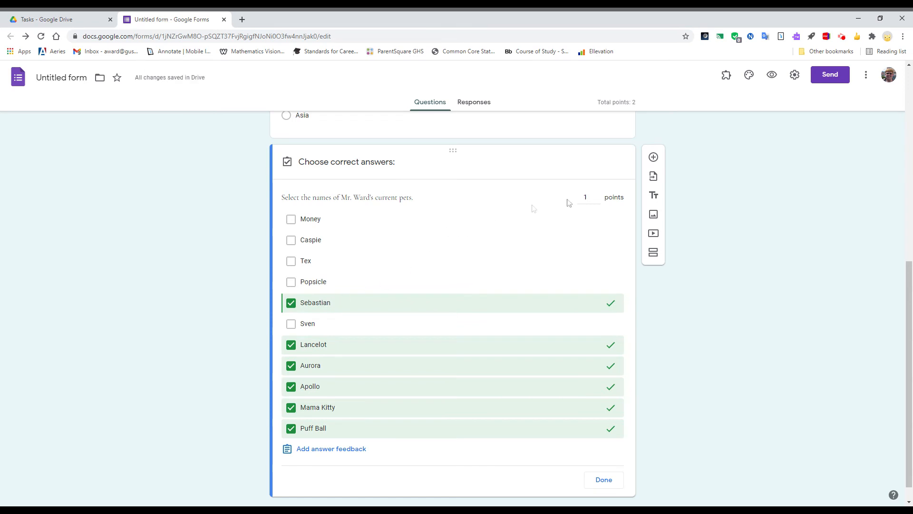
Set the pets question to 3 points and close its answer key
{"action": "left_click", "coordinate": [597, 195]}
{"action": "left_click", "coordinate": [597, 194]}
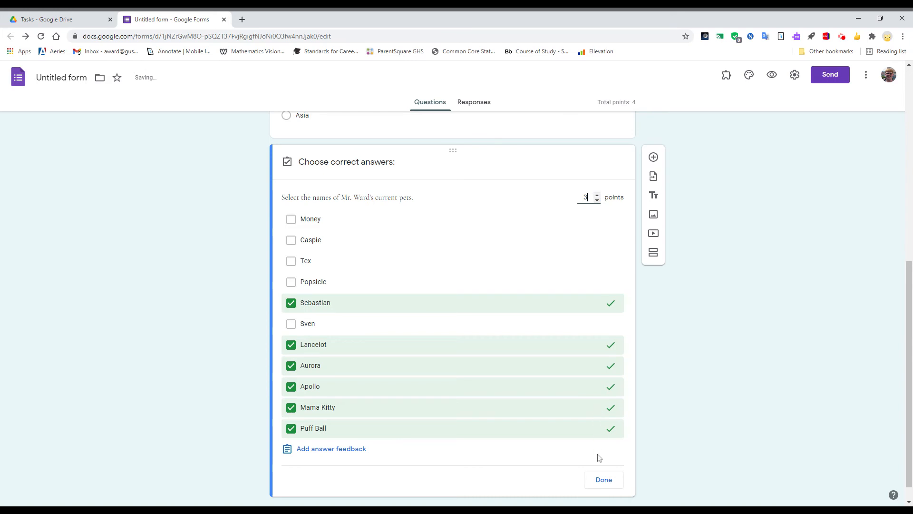
{"action": "left_click", "coordinate": [602, 480]}
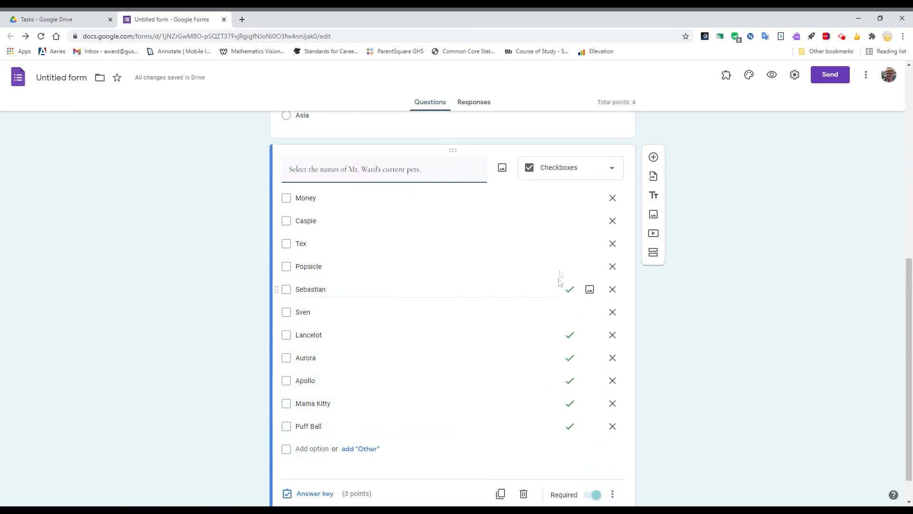
{"action": "scroll", "coordinate": [611, 180], "scroll_direction": "up", "scroll_amount": 2}
{"action": "scroll", "coordinate": [604, 202], "scroll_direction": "up", "scroll_amount": 1}
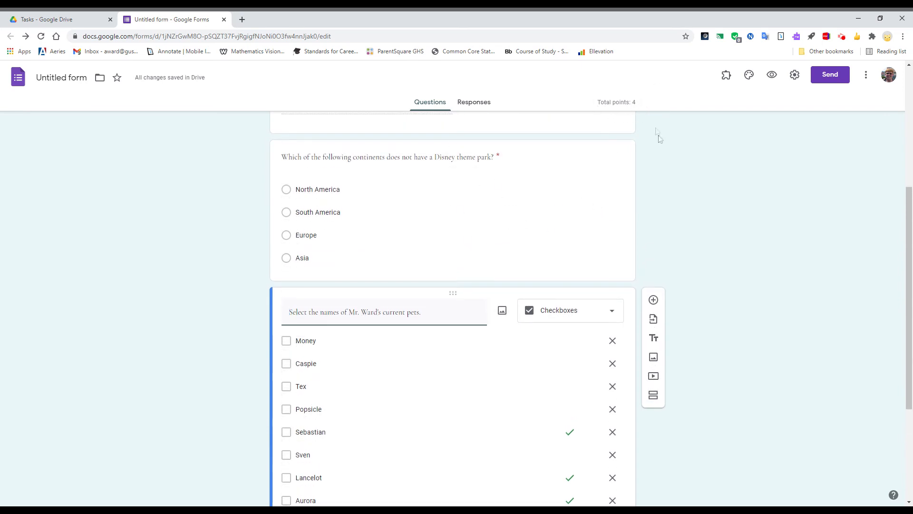
{"action": "scroll", "coordinate": [686, 205], "scroll_direction": "down", "scroll_amount": 4}
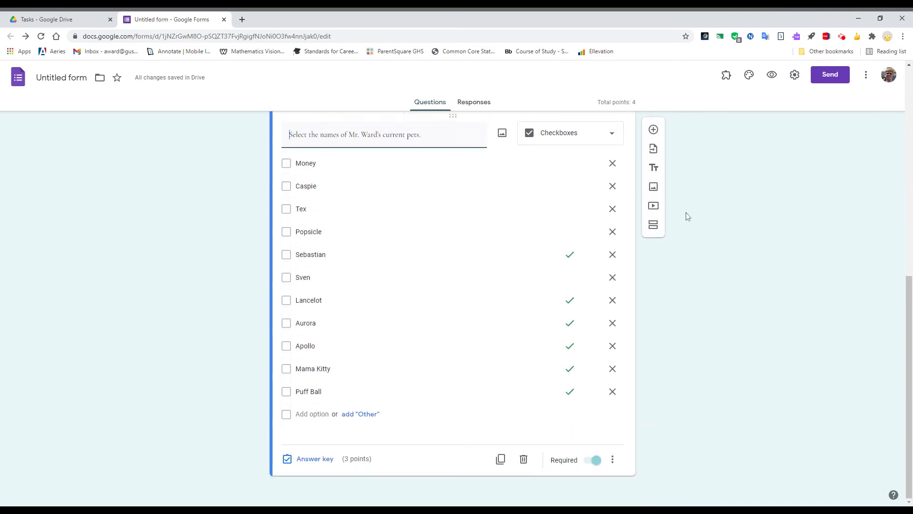
Title the form Mr. Ward's Task 3 Quiz
{"action": "scroll", "coordinate": [698, 296], "scroll_direction": "up", "scroll_amount": 9}
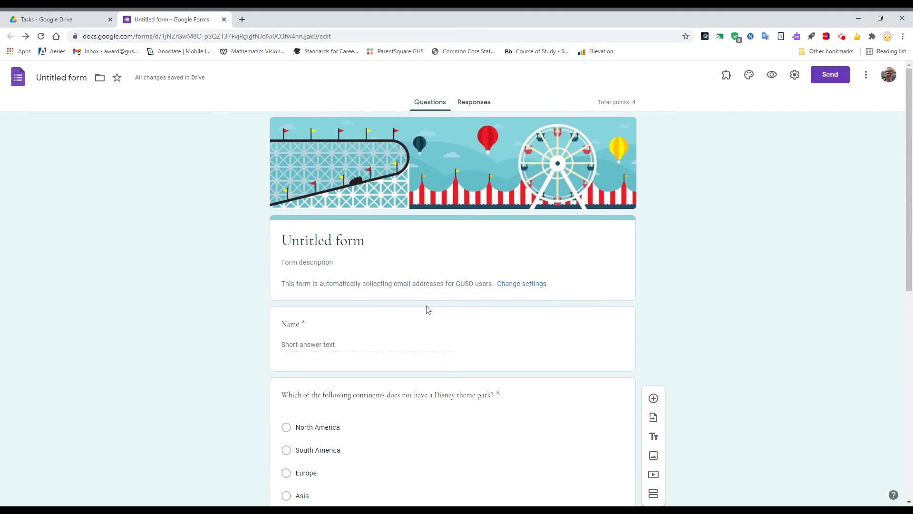
{"action": "left_click", "coordinate": [408, 239]}
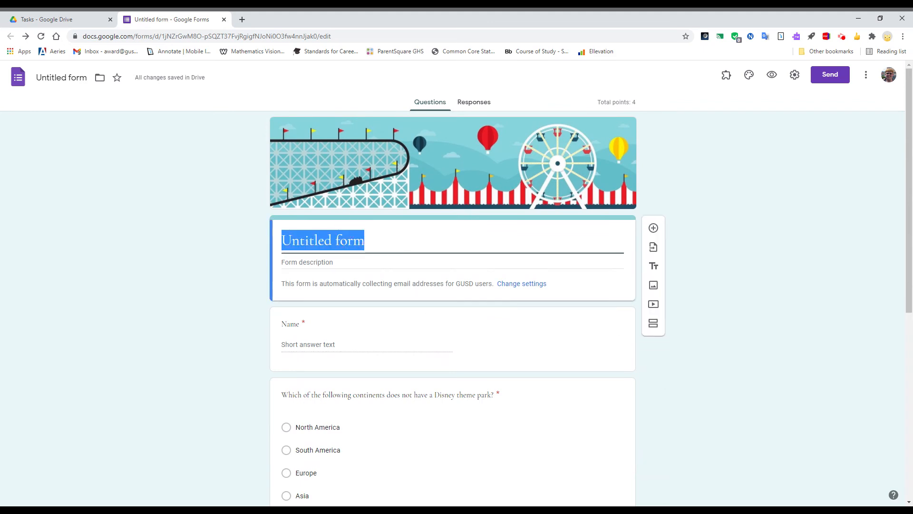
{"action": "type", "text": "Mr. Ward's Task 3 Quiz"}
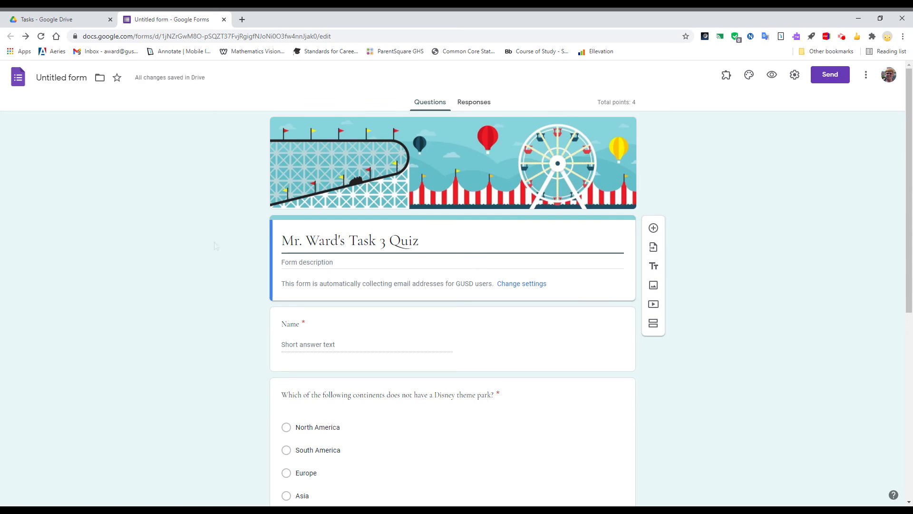
Set the form's file name to Mr. Ward's Task 3 Quiz
{"action": "left_click", "coordinate": [74, 78]}
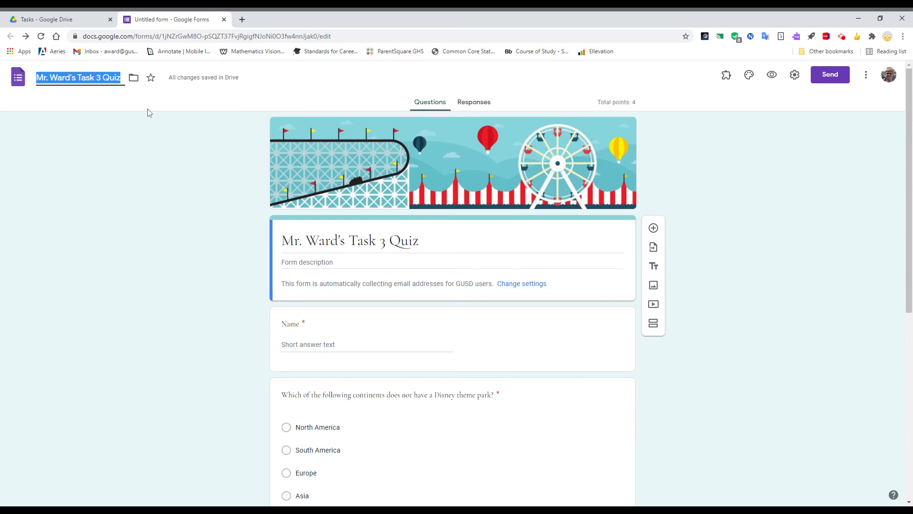
{"action": "left_click", "coordinate": [231, 226]}
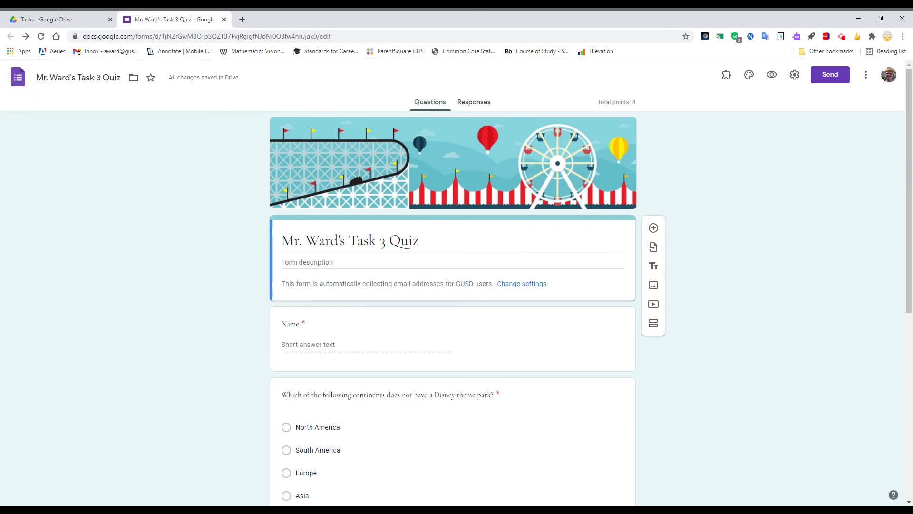
Preview the quiz, enter a respondent name, and choose South America for the continents question
{"action": "left_click", "coordinate": [772, 76]}
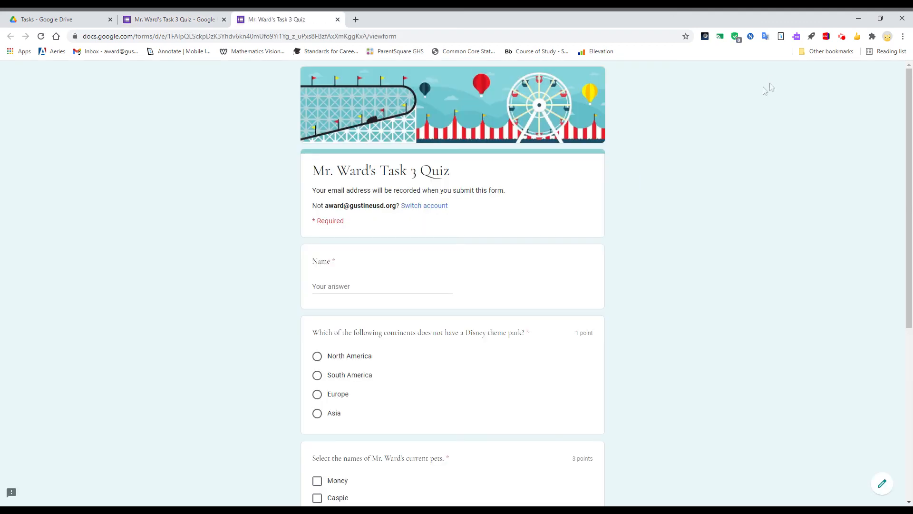
{"action": "left_click", "coordinate": [423, 286]}
{"action": "type", "text": "Ward"}
{"action": "left_click", "coordinate": [373, 374]}
Check Aurora, Apollo and Mama Kitty in the pets question and submit the response
{"action": "scroll", "coordinate": [370, 376], "scroll_direction": "down", "scroll_amount": 2}
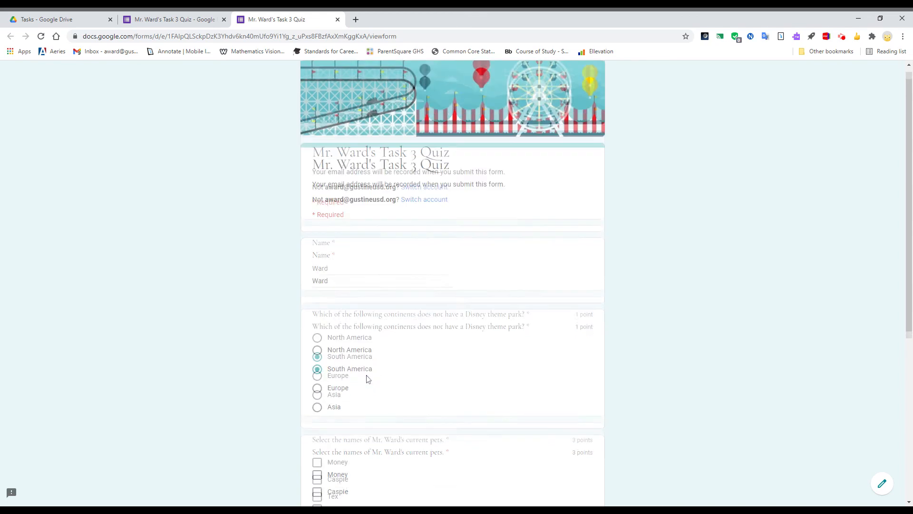
{"action": "scroll", "coordinate": [370, 333], "scroll_direction": "down", "scroll_amount": 2}
{"action": "scroll", "coordinate": [356, 309], "scroll_direction": "down", "scroll_amount": 1}
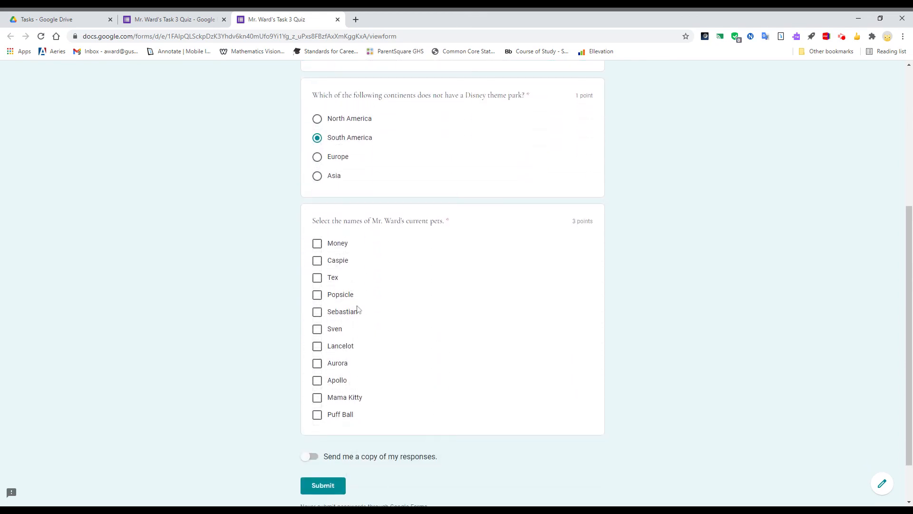
{"action": "left_click", "coordinate": [341, 364]}
{"action": "left_click", "coordinate": [337, 380]}
{"action": "left_click", "coordinate": [343, 397]}
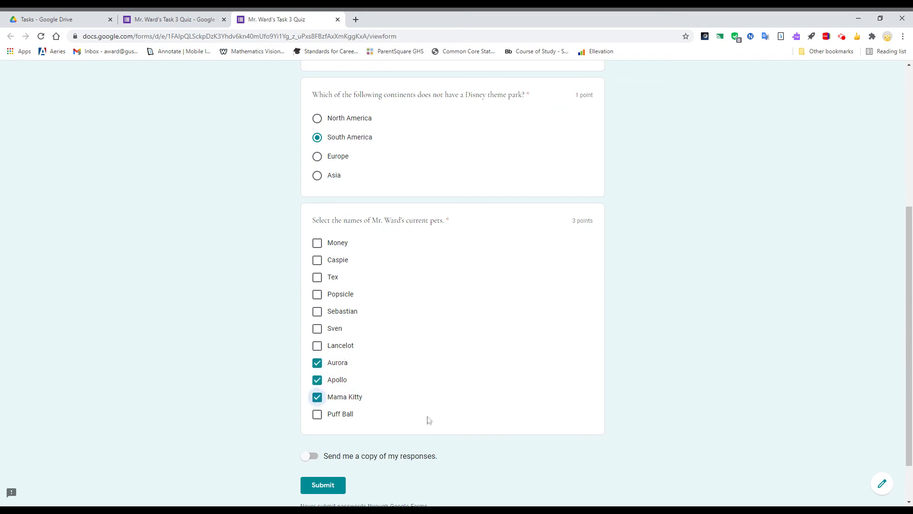
{"action": "left_click", "coordinate": [340, 486]}
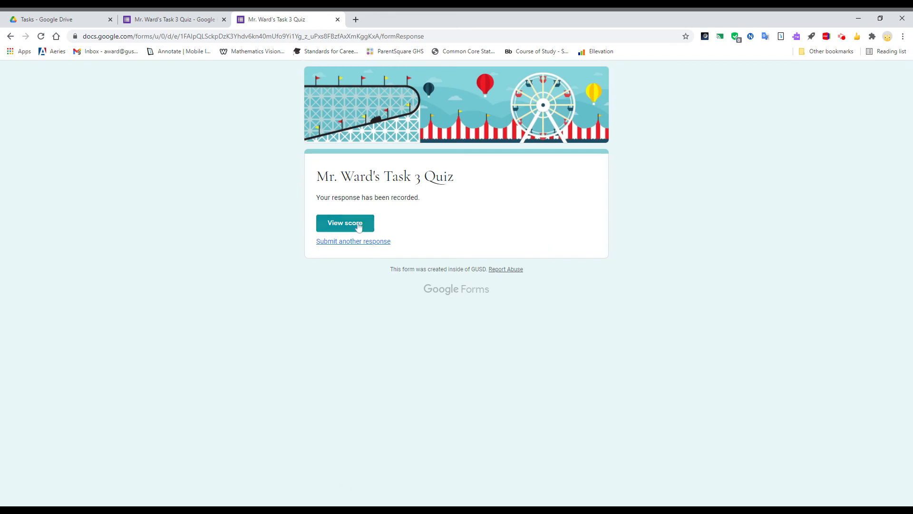
Open the score for the submitted response, review each question's marking, and close the preview tabs
{"action": "left_click", "coordinate": [359, 227]}
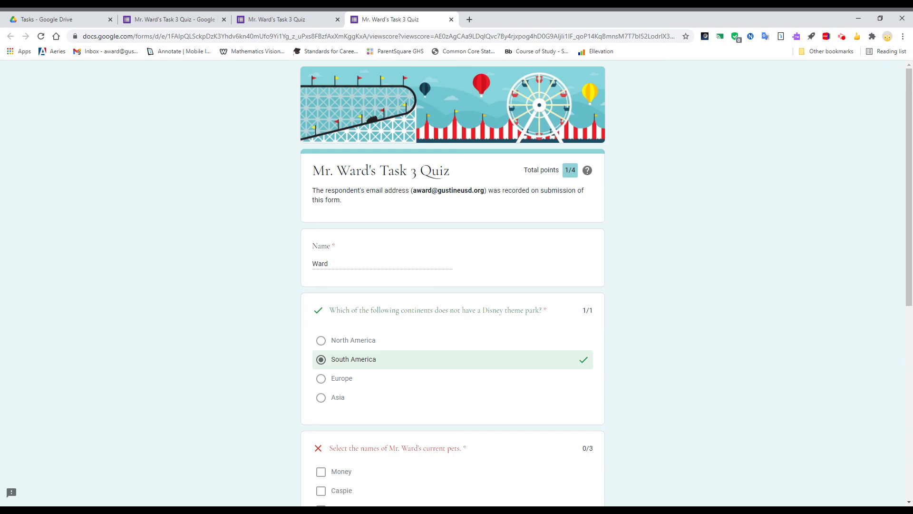
{"action": "mouse_move", "coordinate": [586, 174]}
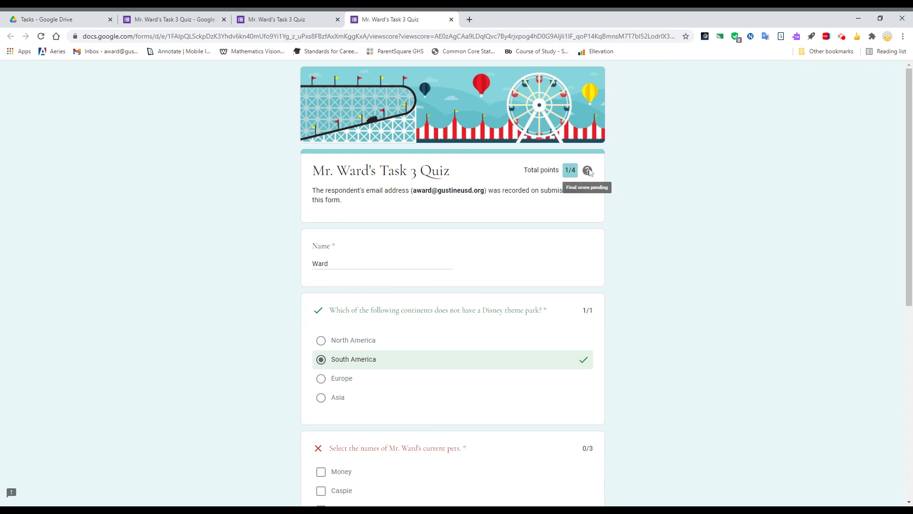
{"action": "scroll", "coordinate": [590, 172], "scroll_direction": "down", "scroll_amount": 2}
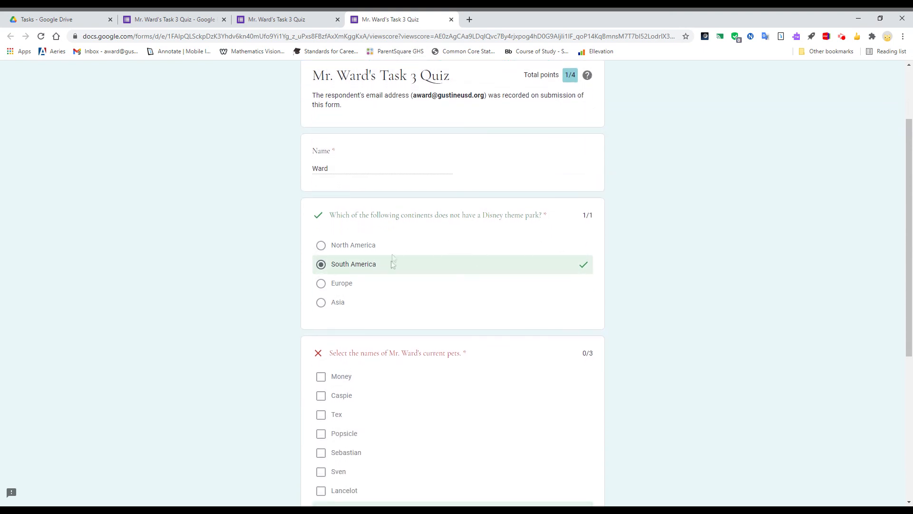
{"action": "scroll", "coordinate": [410, 230], "scroll_direction": "down", "scroll_amount": 4}
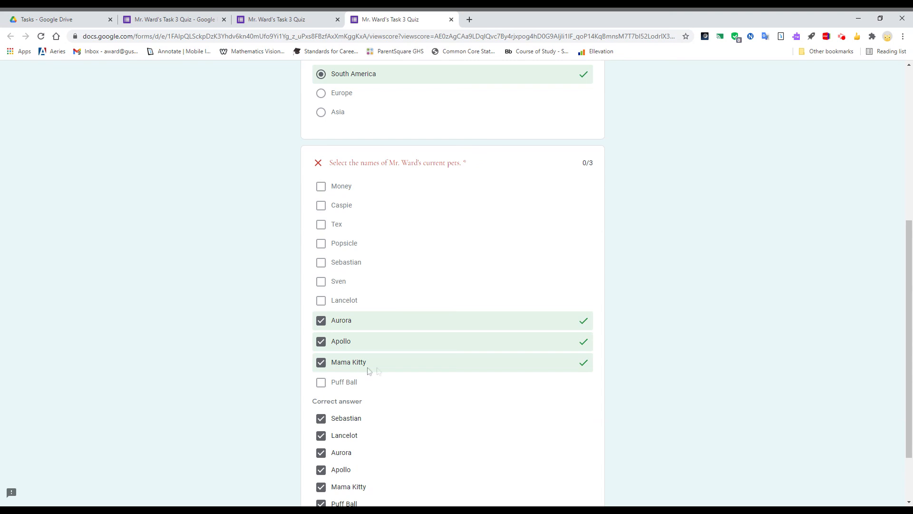
{"action": "scroll", "coordinate": [373, 235], "scroll_direction": "down", "scroll_amount": 2}
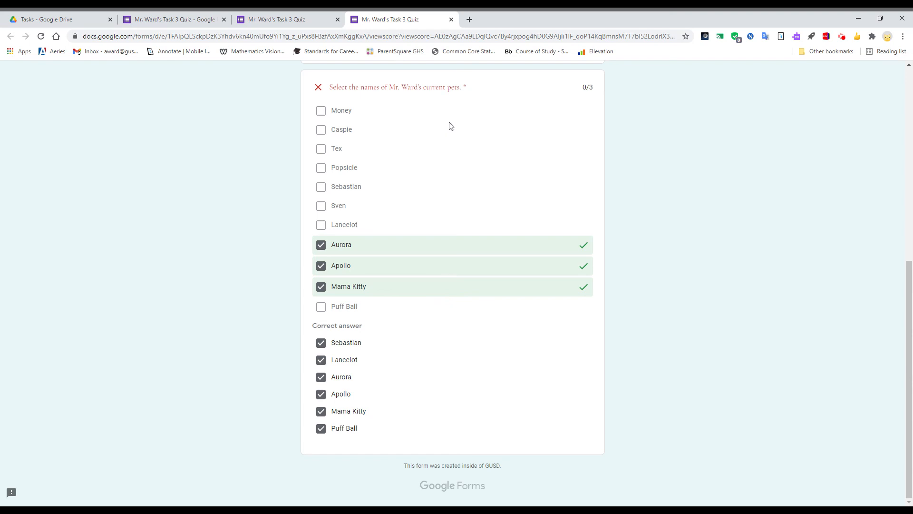
{"action": "left_click", "coordinate": [451, 19]}
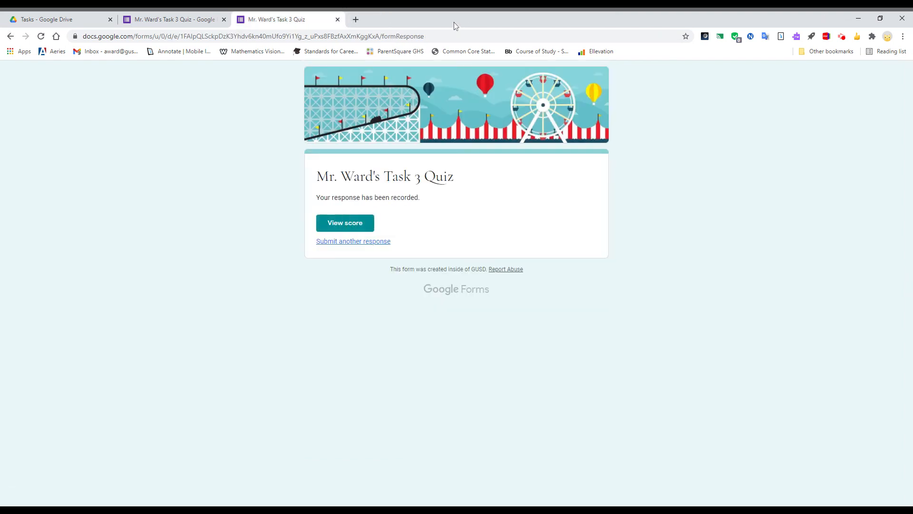
{"action": "left_click", "coordinate": [337, 20]}
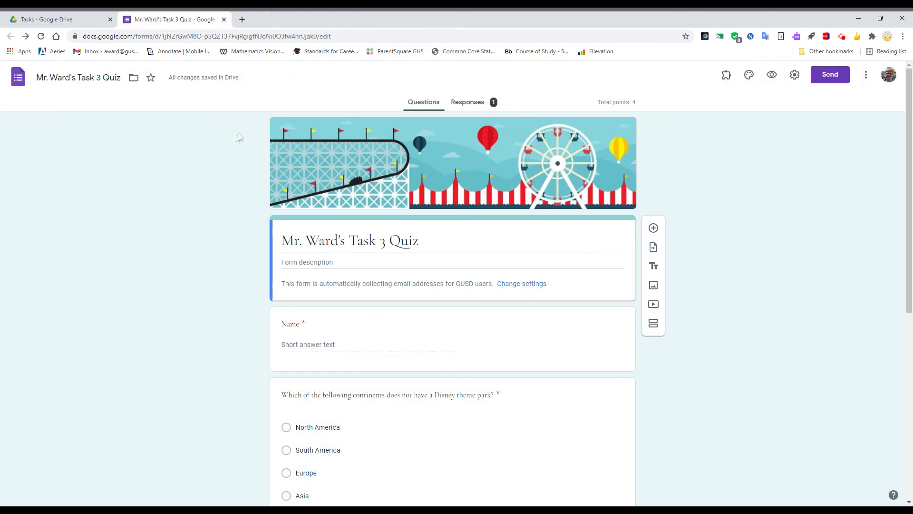